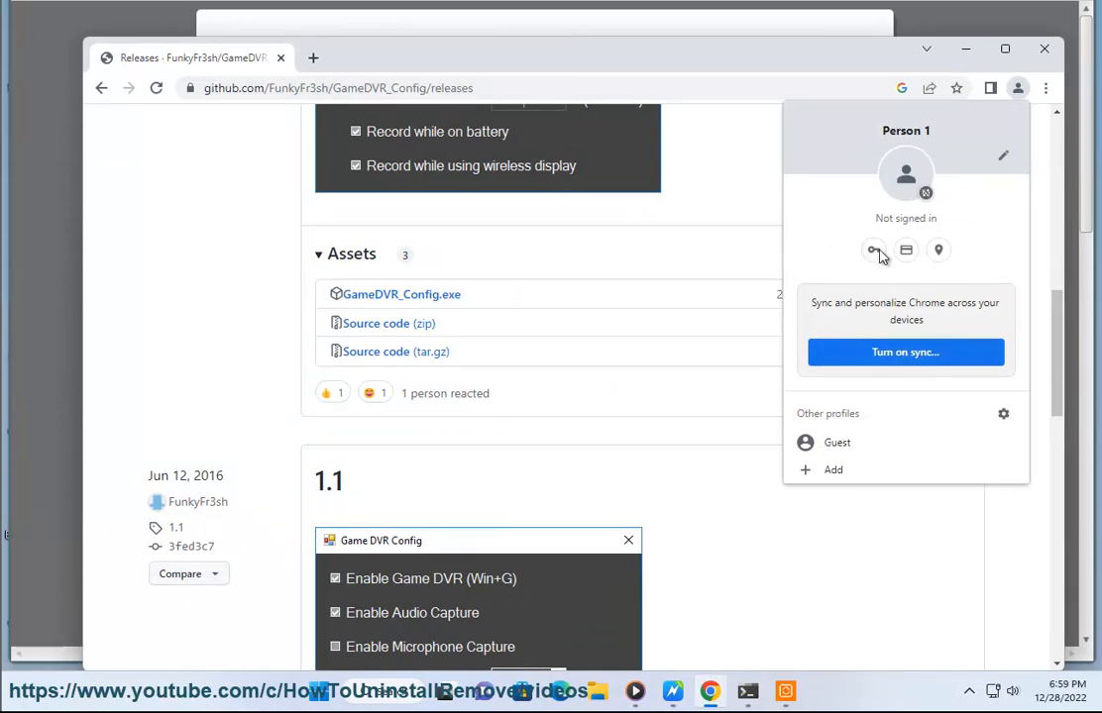
Try to turn on Chrome sync from the profile menu and continue the sign-in without entering an account
click(888, 353)
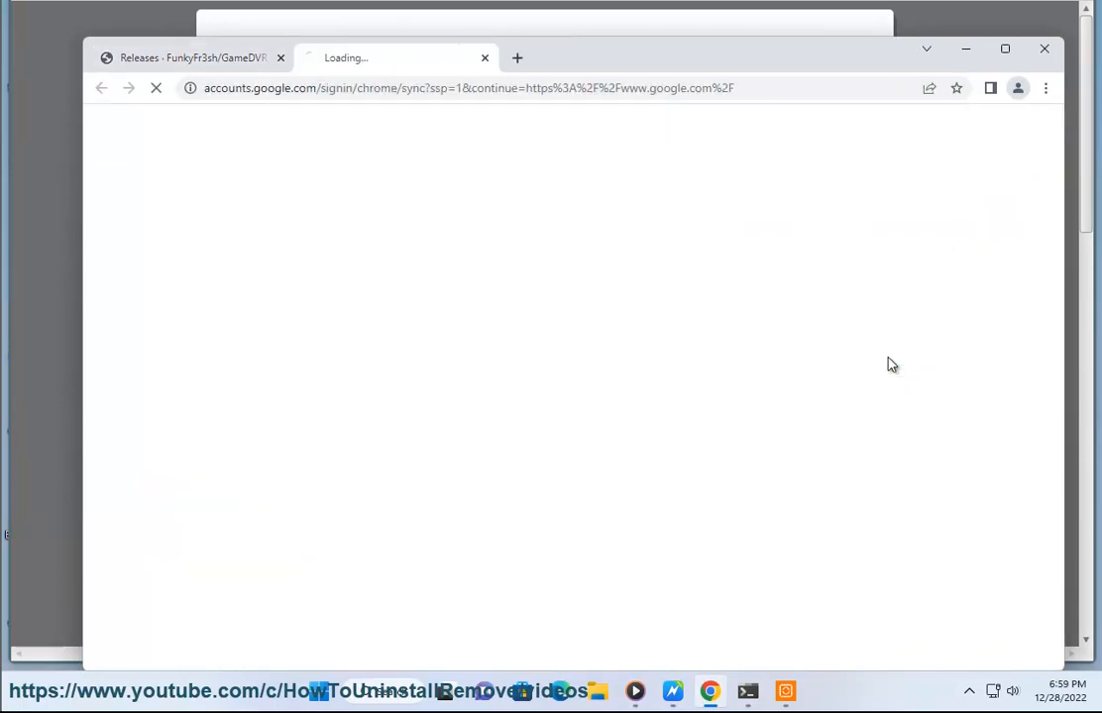
click(499, 96)
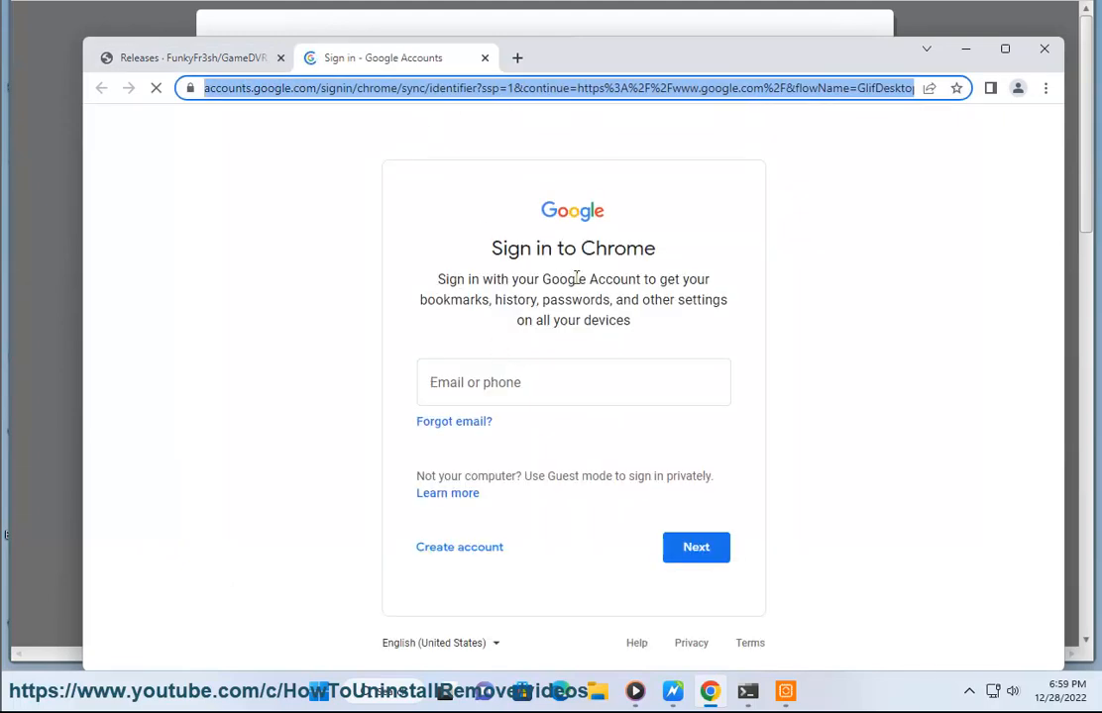
click(709, 557)
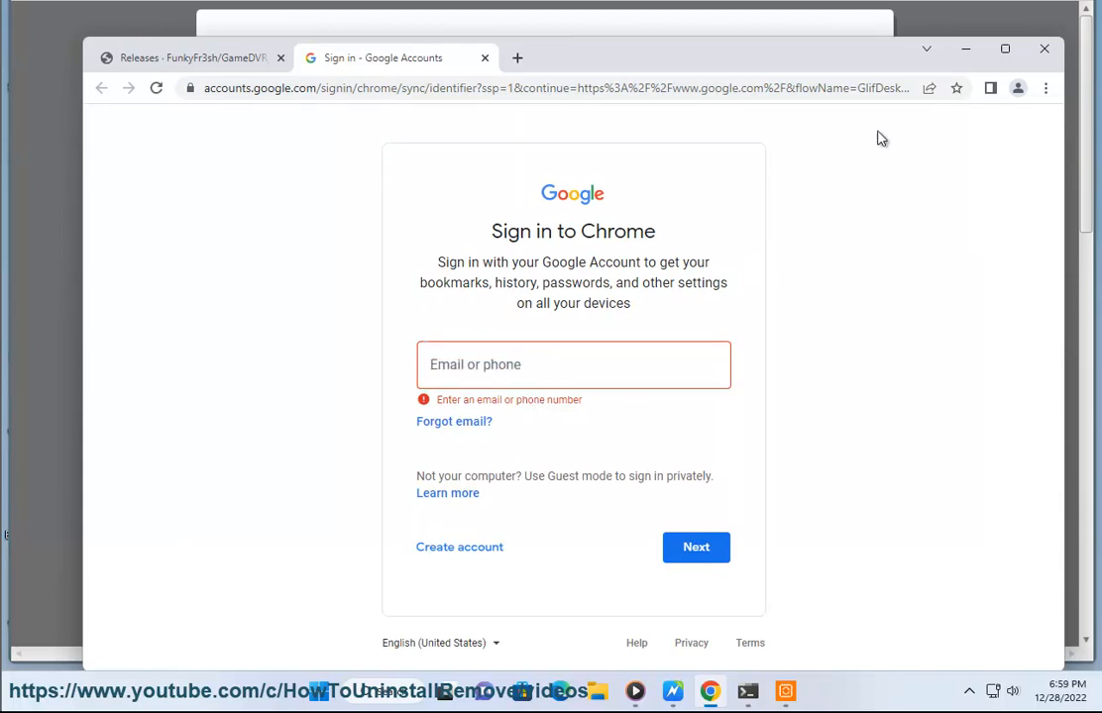
Copy chrome://flags from the guide document and open it in the browser
click(965, 49)
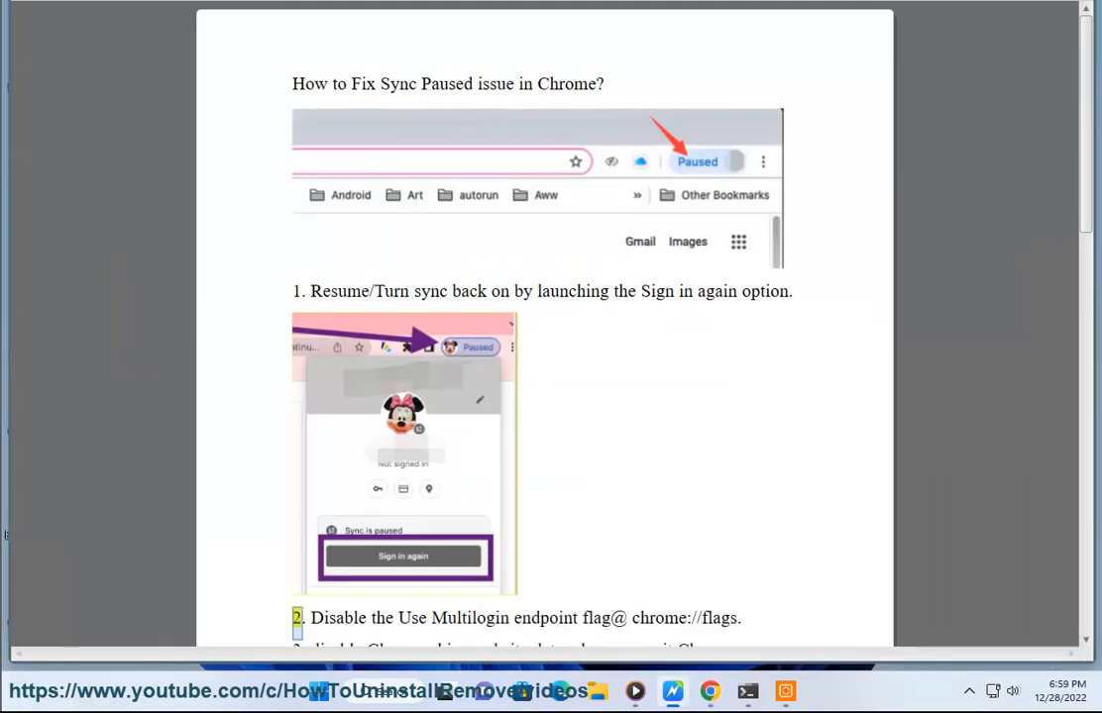
scroll(537, 257, down, 1)
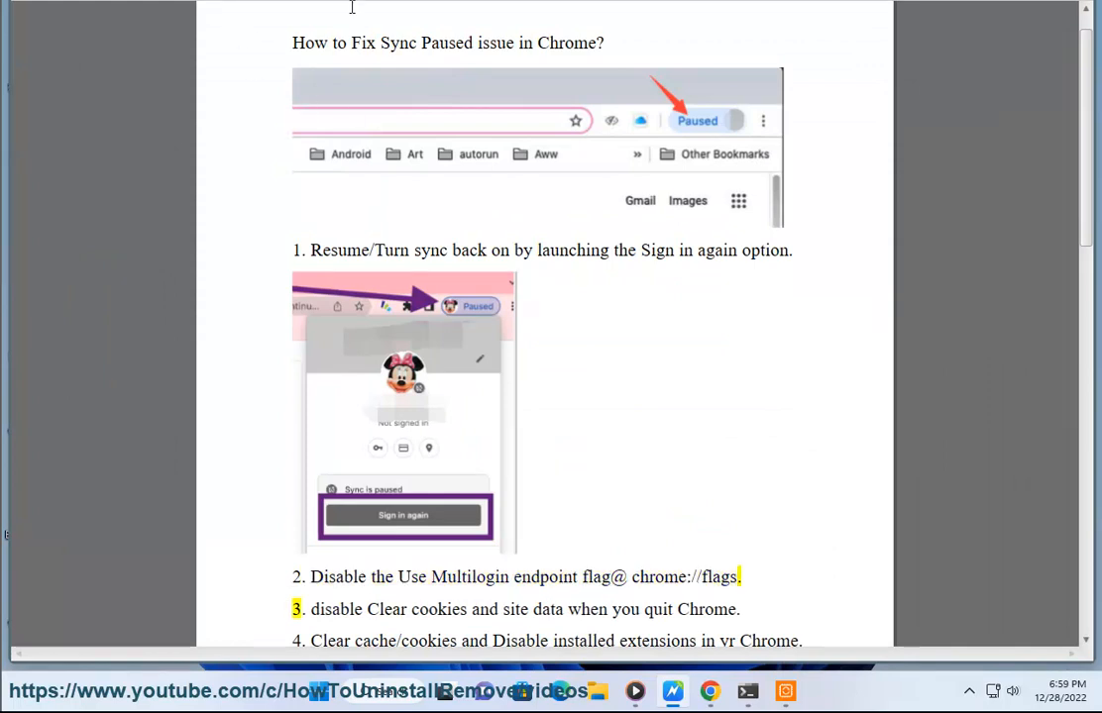
drag(737, 577, 631, 577)
key(ctrl+c)
click(709, 690)
click(413, 87)
key(ctrl+v)
key(Return)
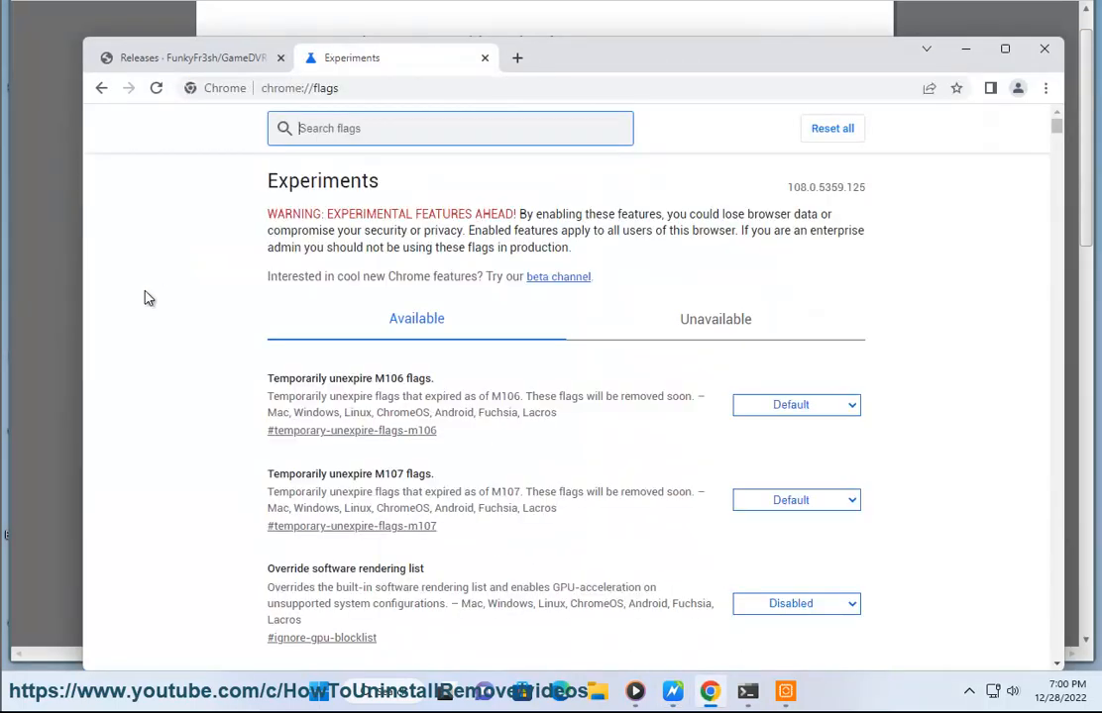
Search the flags page for Multilogin, check the Available and Unavailable lists, then clear the search
click(52, 268)
double_click(465, 580)
key(ctrl+c)
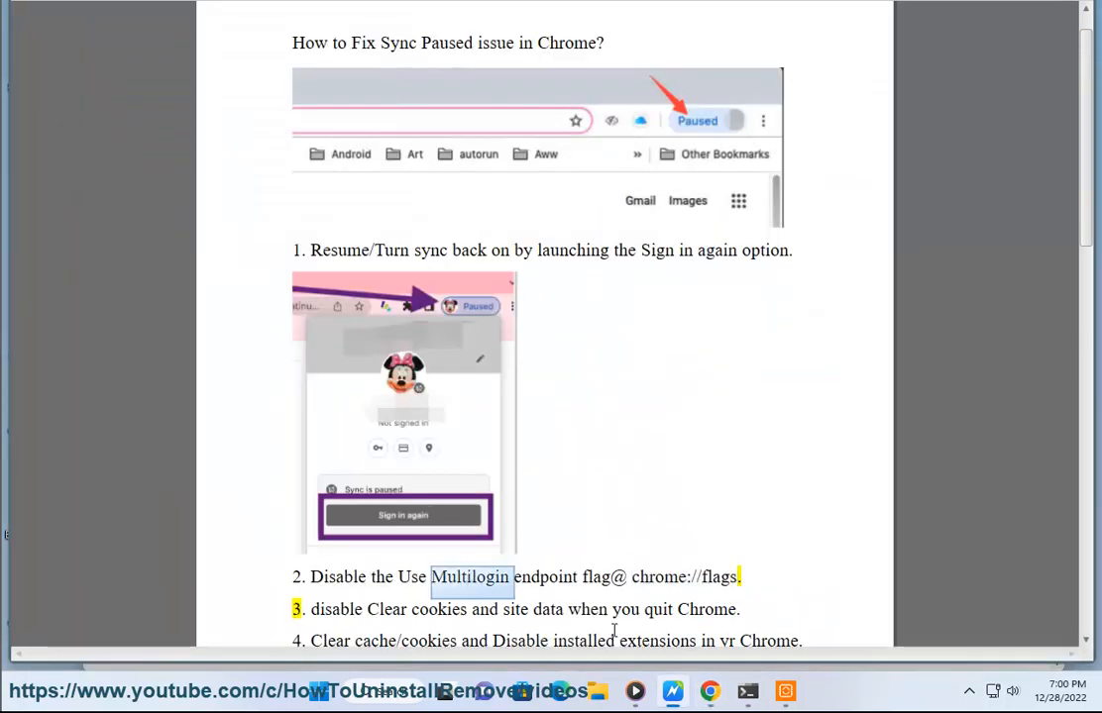
click(709, 690)
key(ctrl+v)
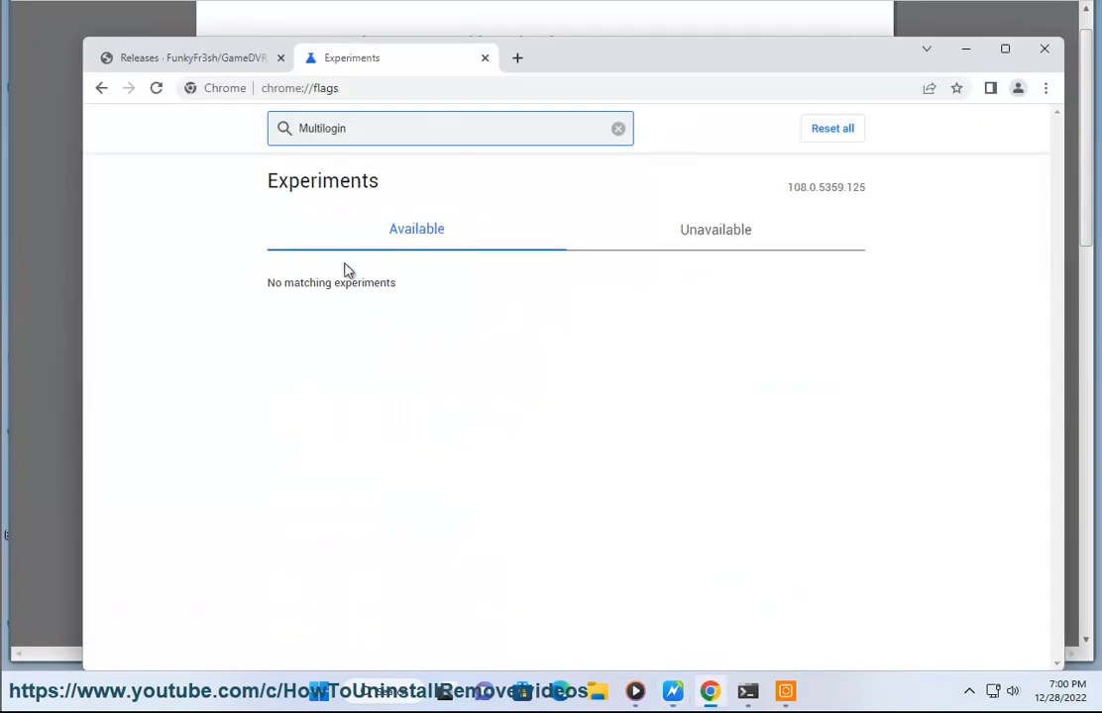
click(709, 241)
click(392, 228)
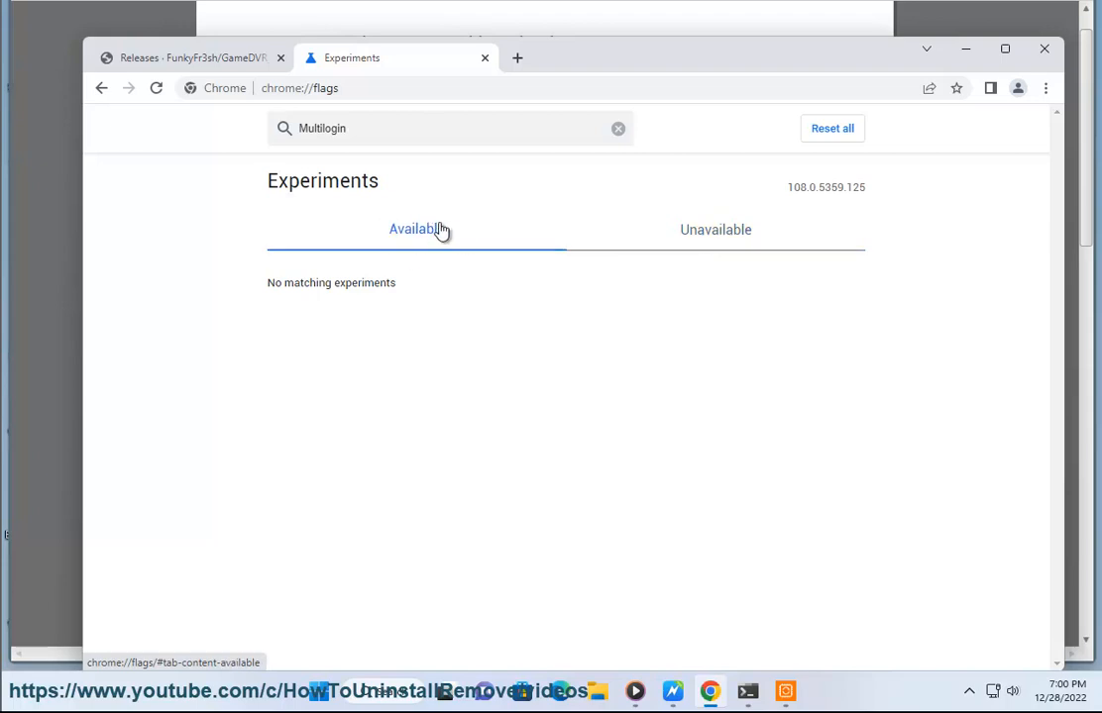
click(618, 129)
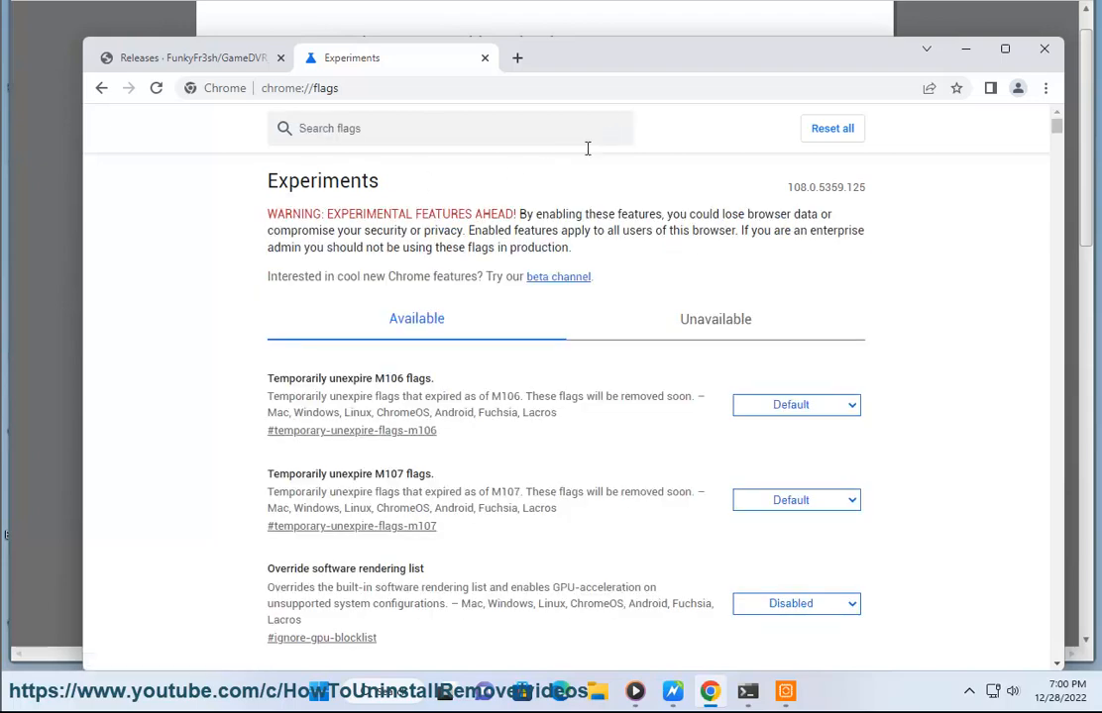
Open Chrome's Settings page in a new tab
drag(541, 216, 249, 220)
click(46, 206)
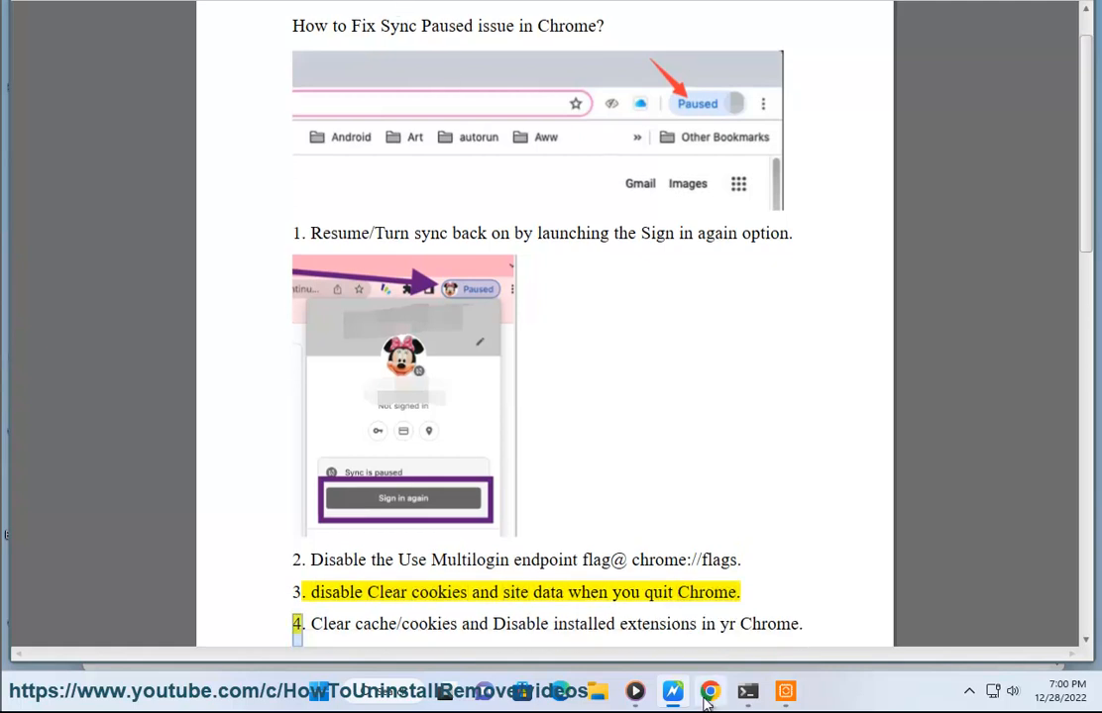
key(alt+Tab)
click(1047, 89)
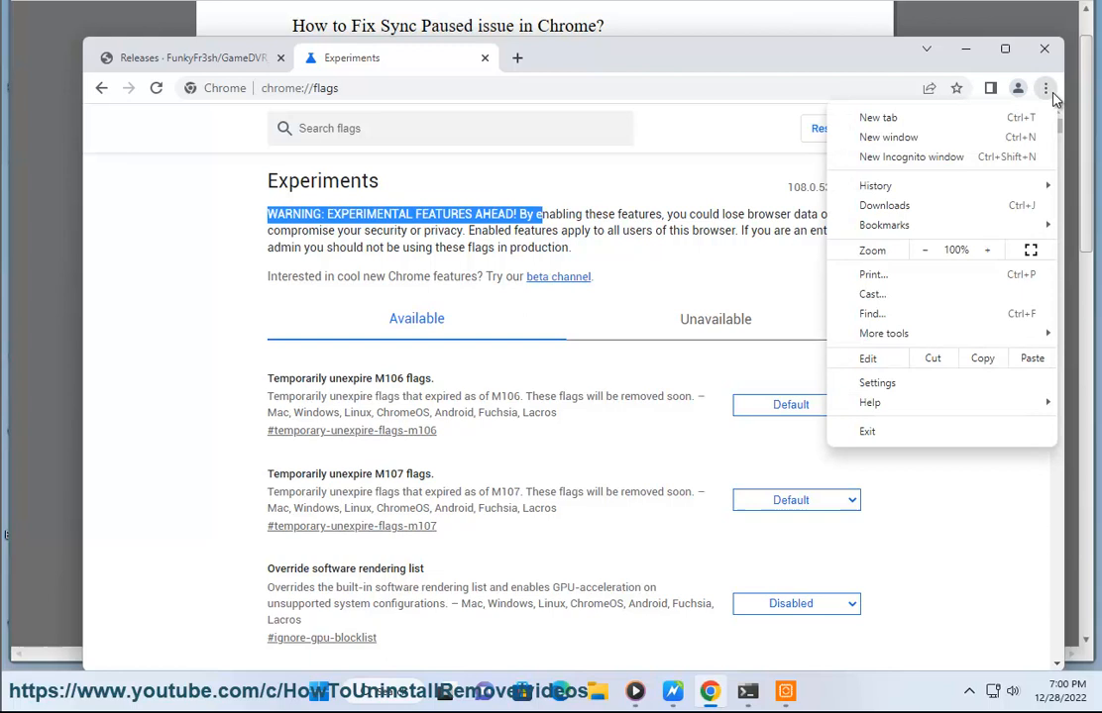
click(922, 383)
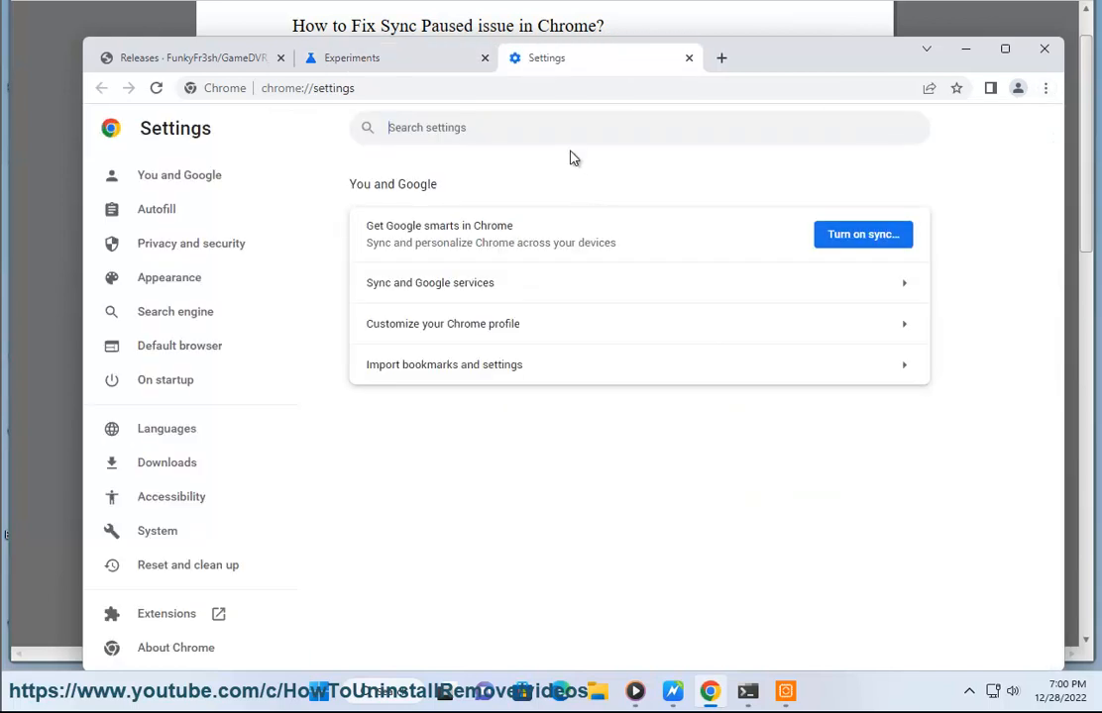
Search settings for CLEAR, open Cookies and other site data, and toggle clearing cookies when all windows close on and back off
text(CLE)
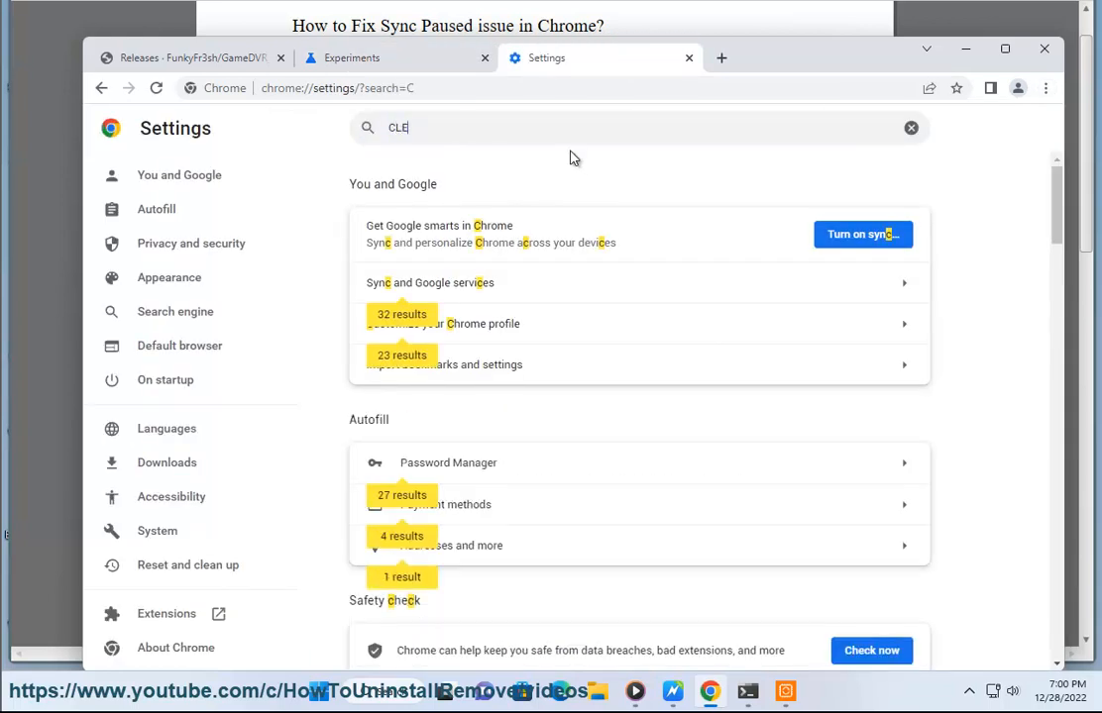
text(AR)
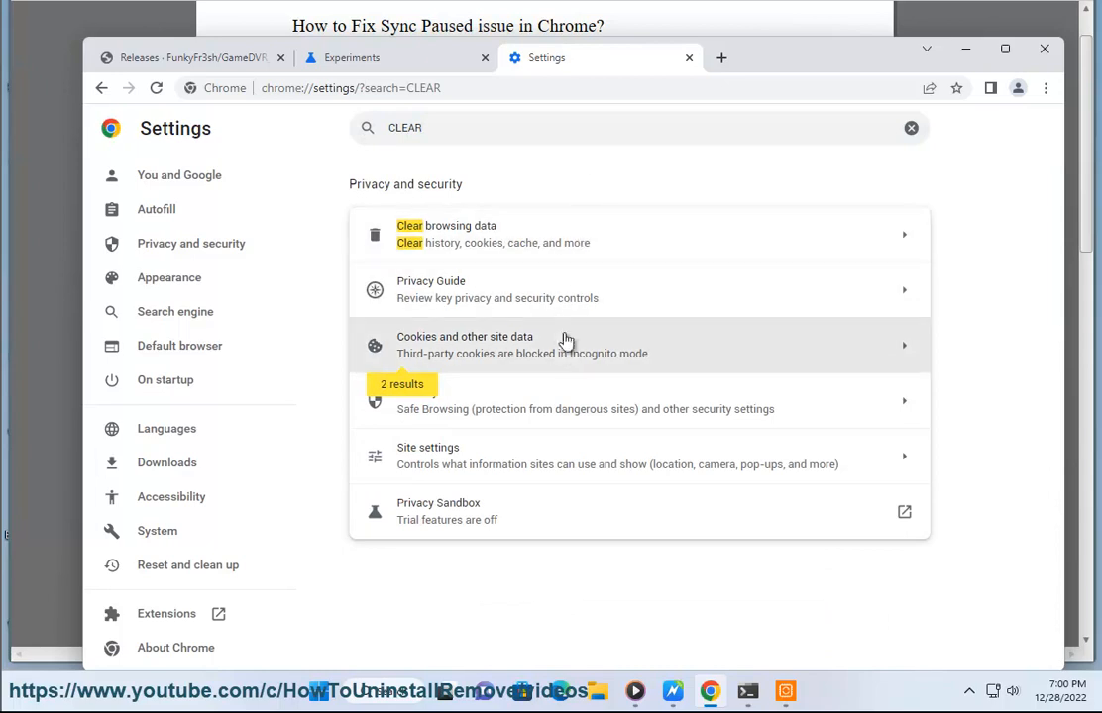
click(565, 351)
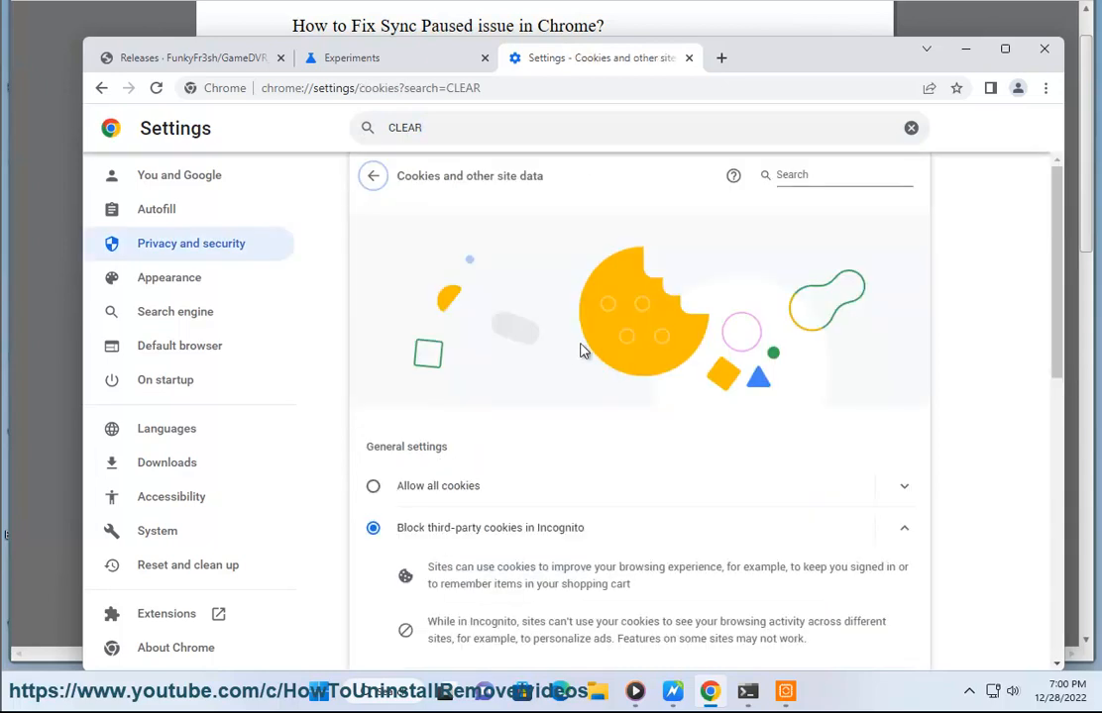
scroll(573, 352, down, 2)
scroll(688, 487, down, 1)
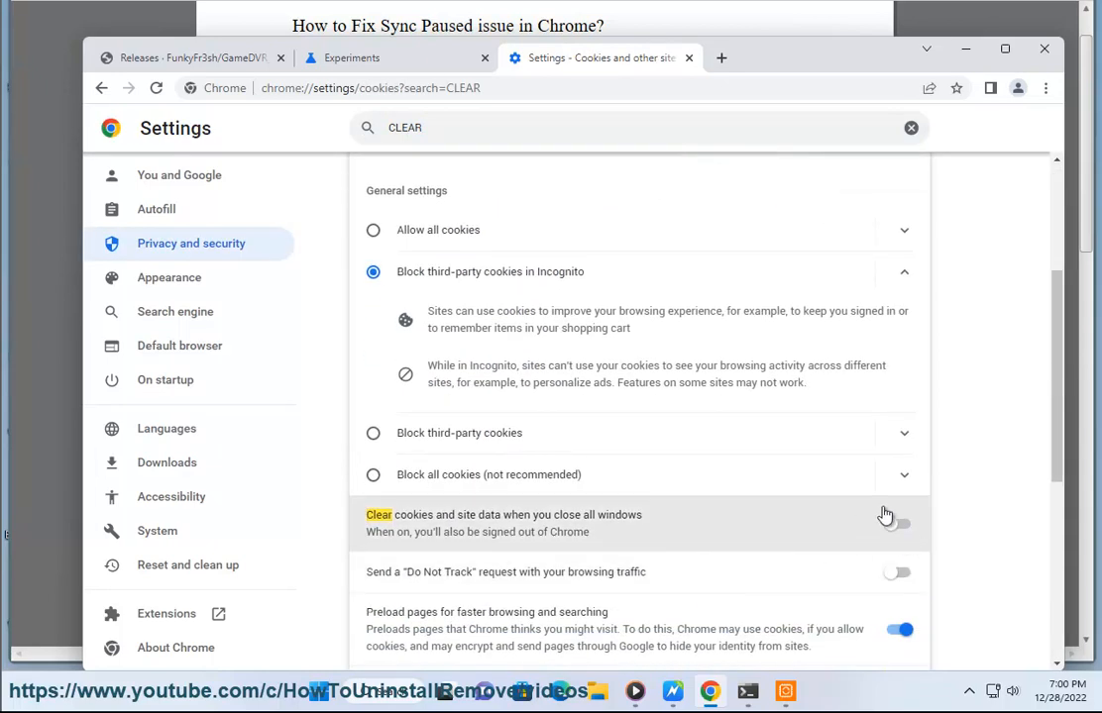
click(891, 528)
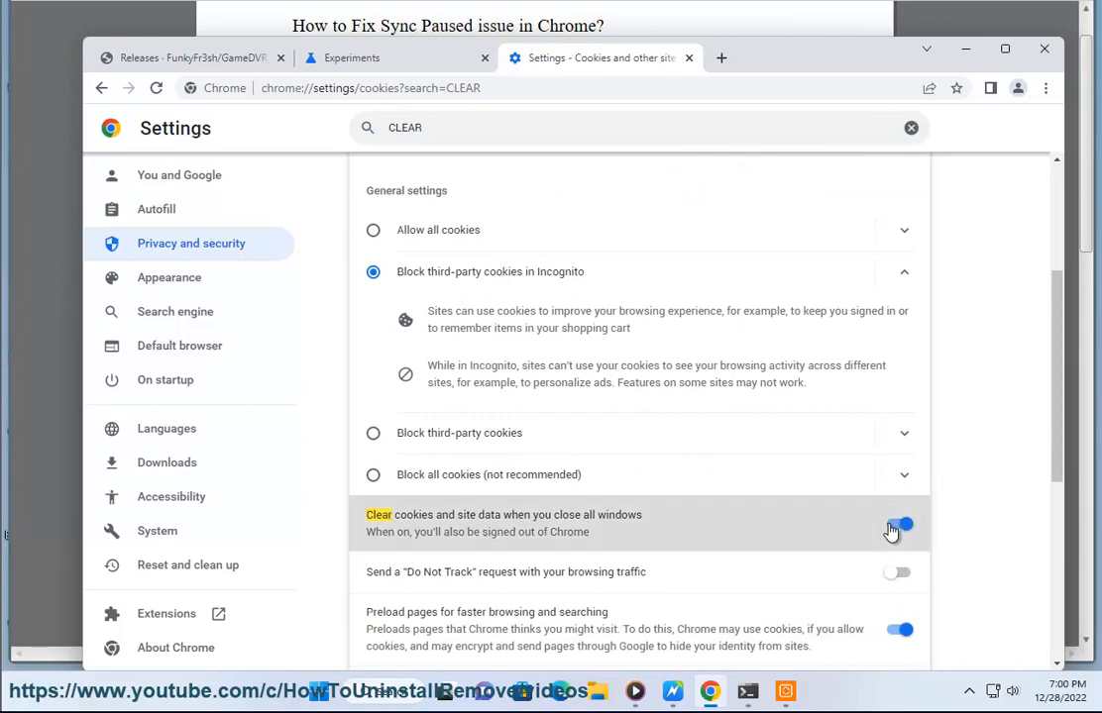
click(900, 529)
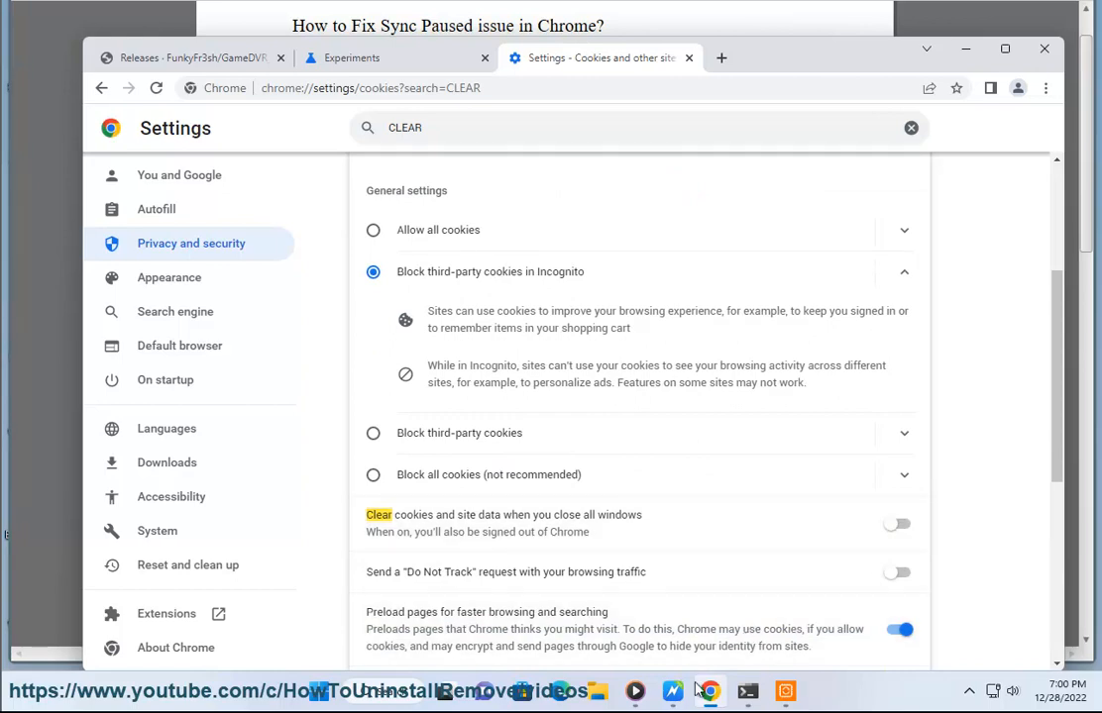
Return to the search results and clear browsing data for all time, including cookies and cached files
click(673, 690)
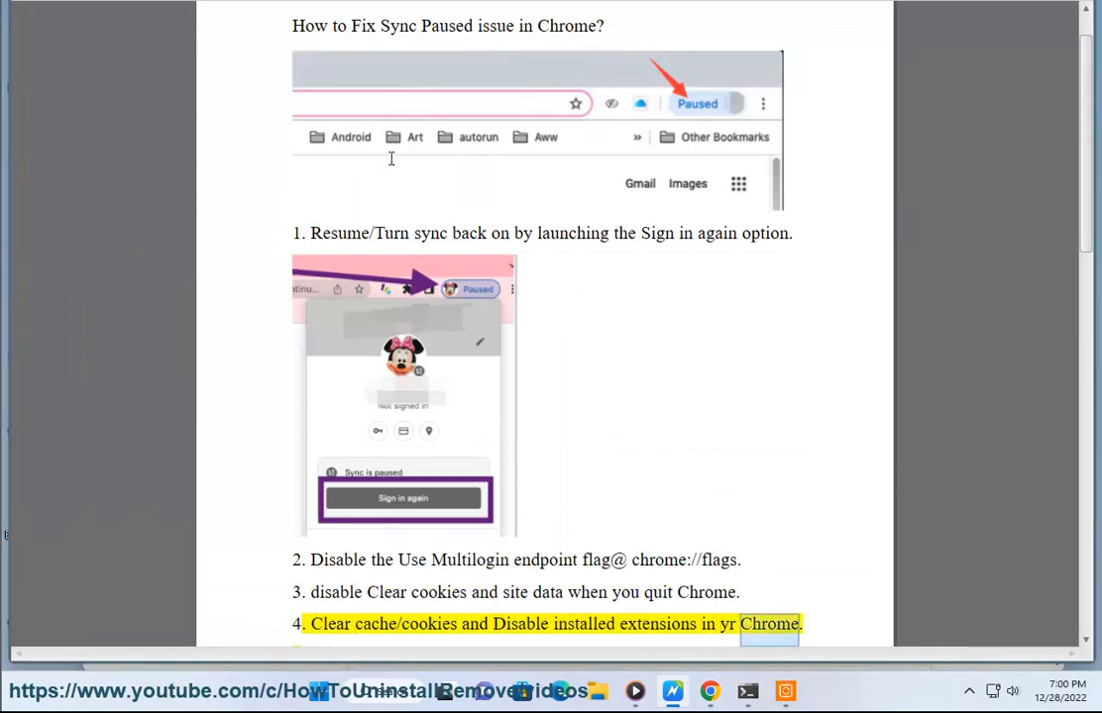
click(709, 691)
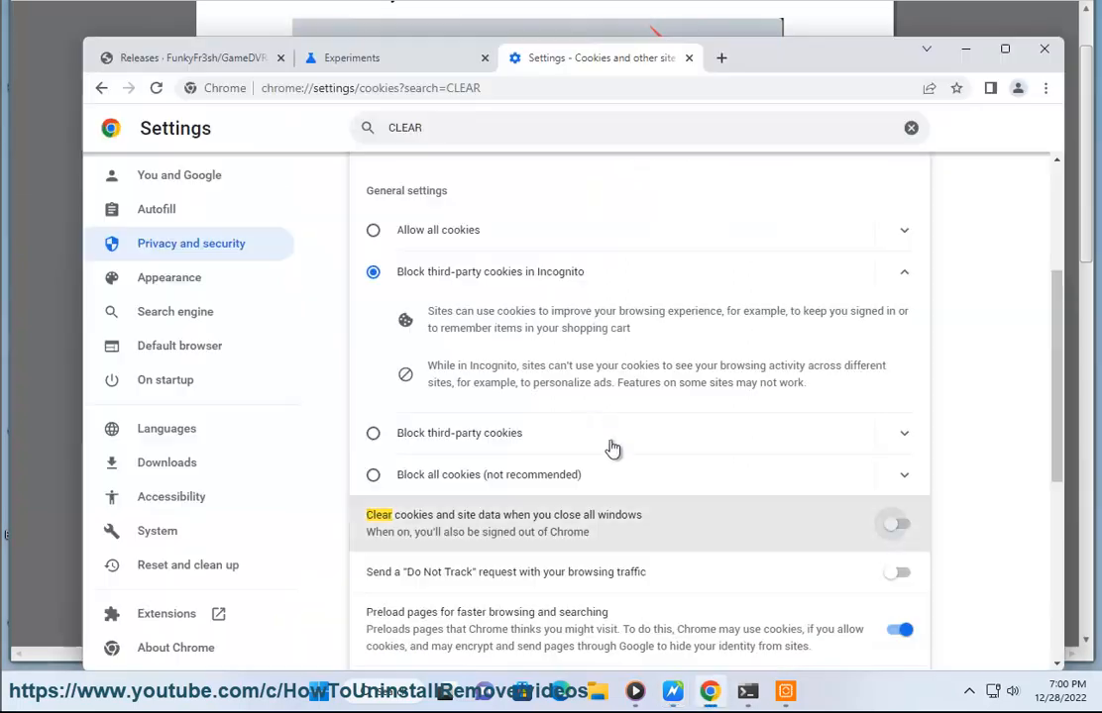
scroll(634, 496, up, 3)
click(370, 181)
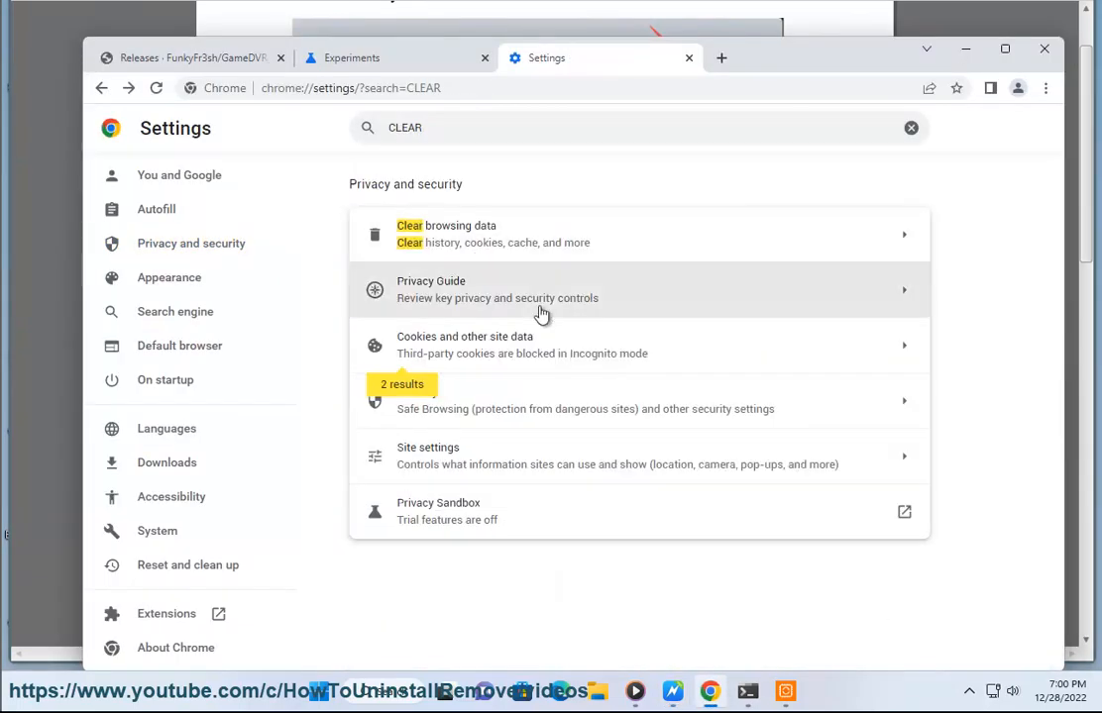
click(524, 254)
click(734, 564)
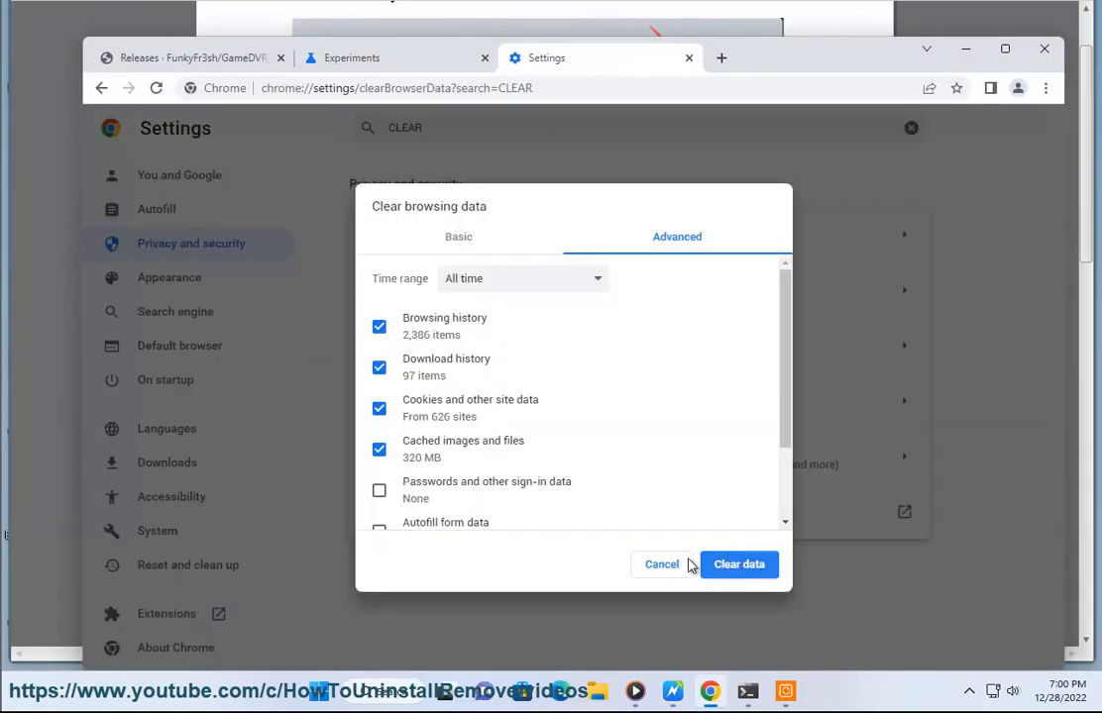
Open the Extensions page through More tools
key(alt+Tab)
drag(492, 591, 715, 595)
click(712, 694)
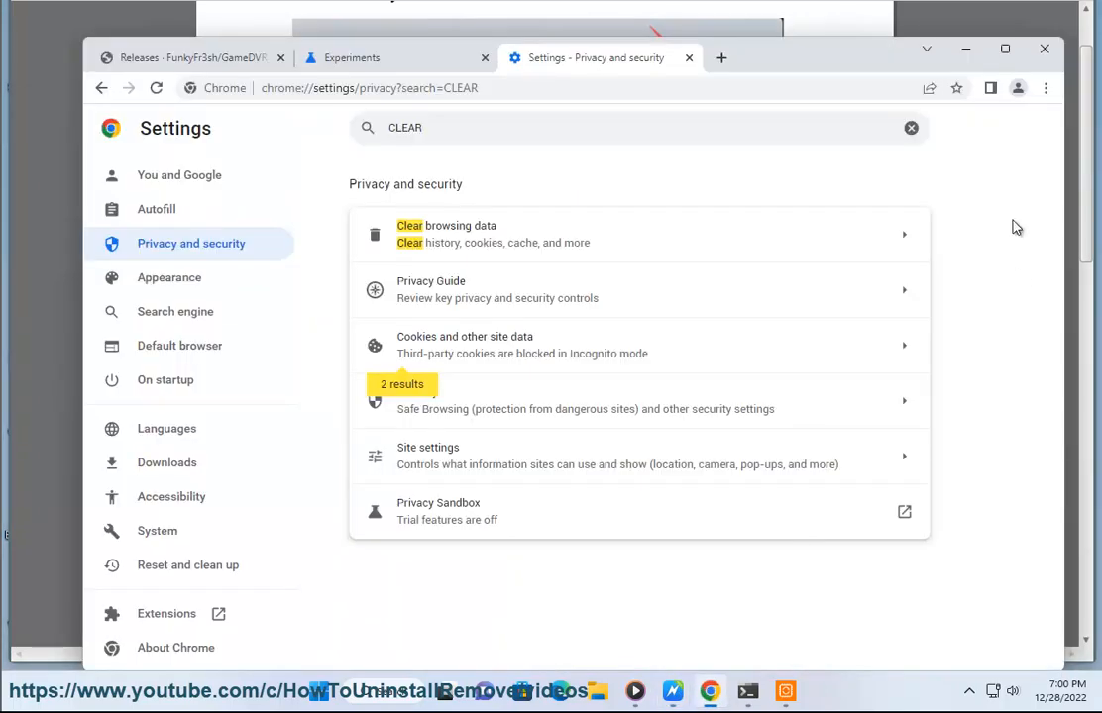
click(1044, 89)
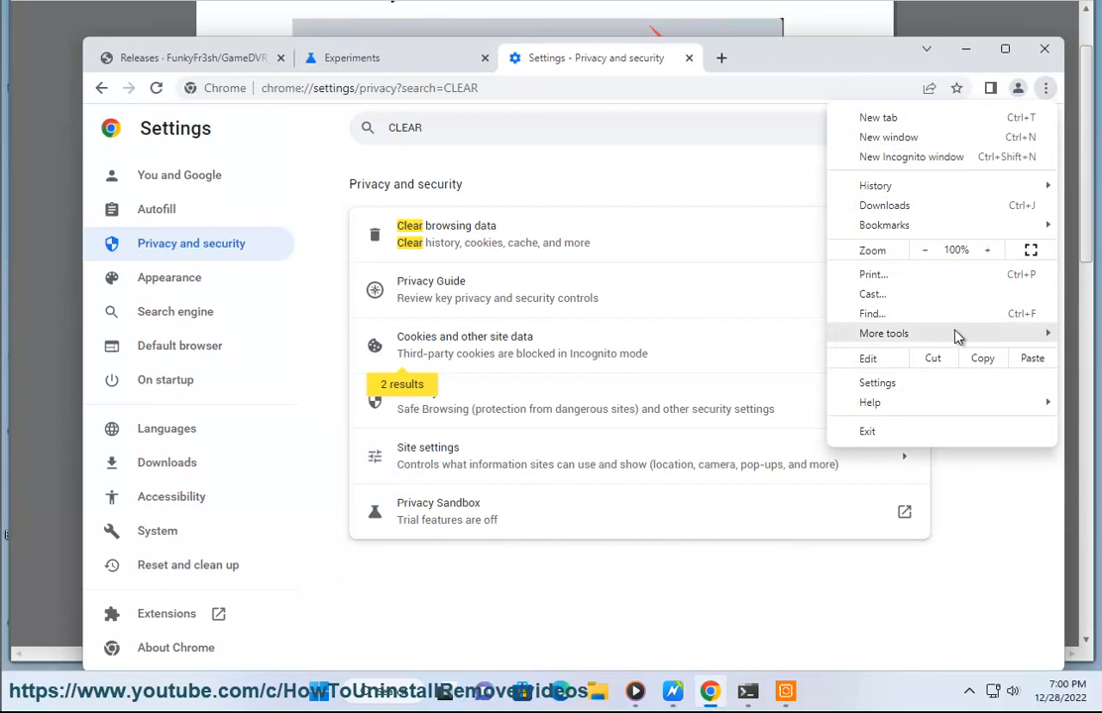
mouse_move(954, 334)
click(694, 433)
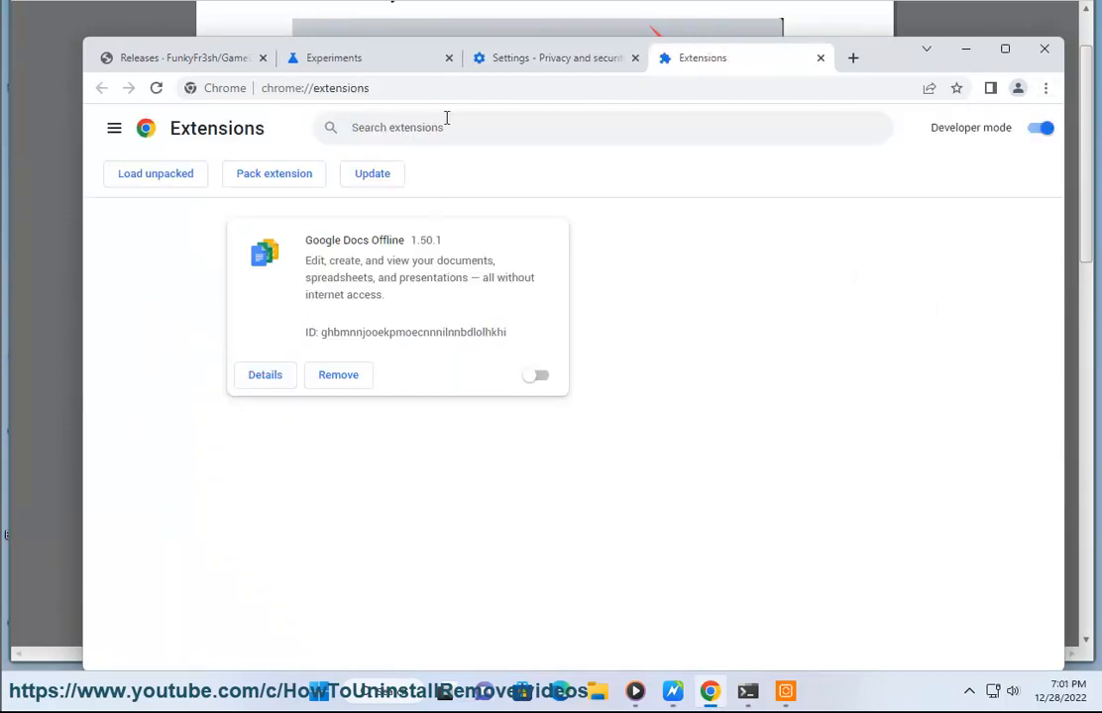
click(442, 88)
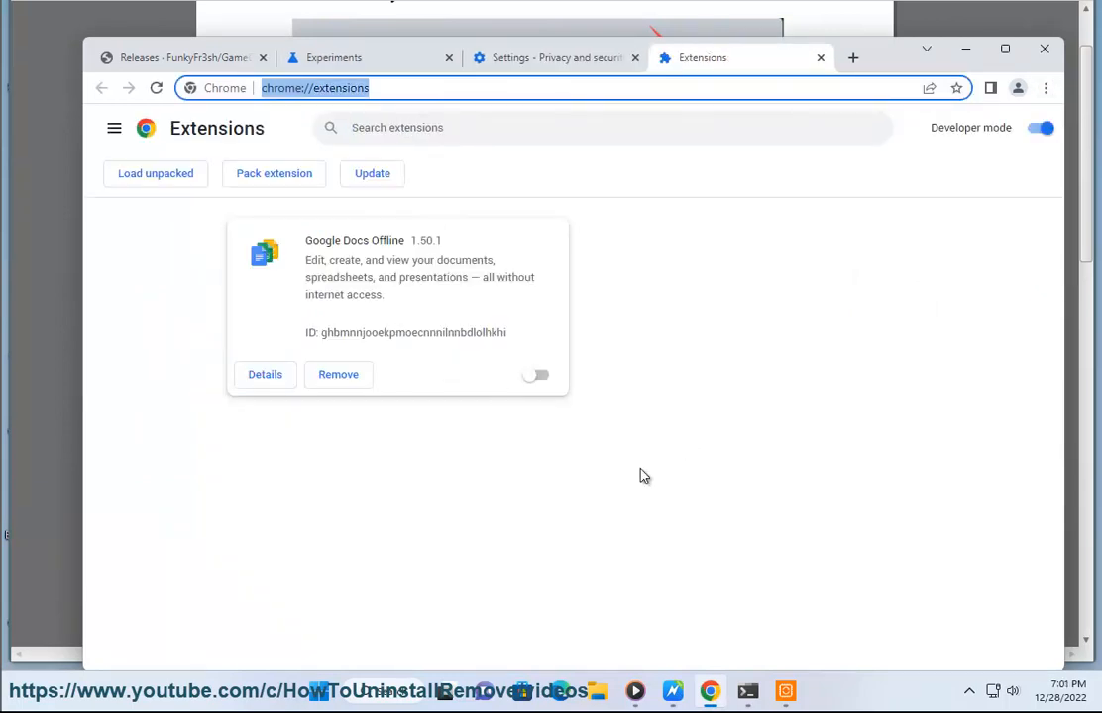
click(672, 692)
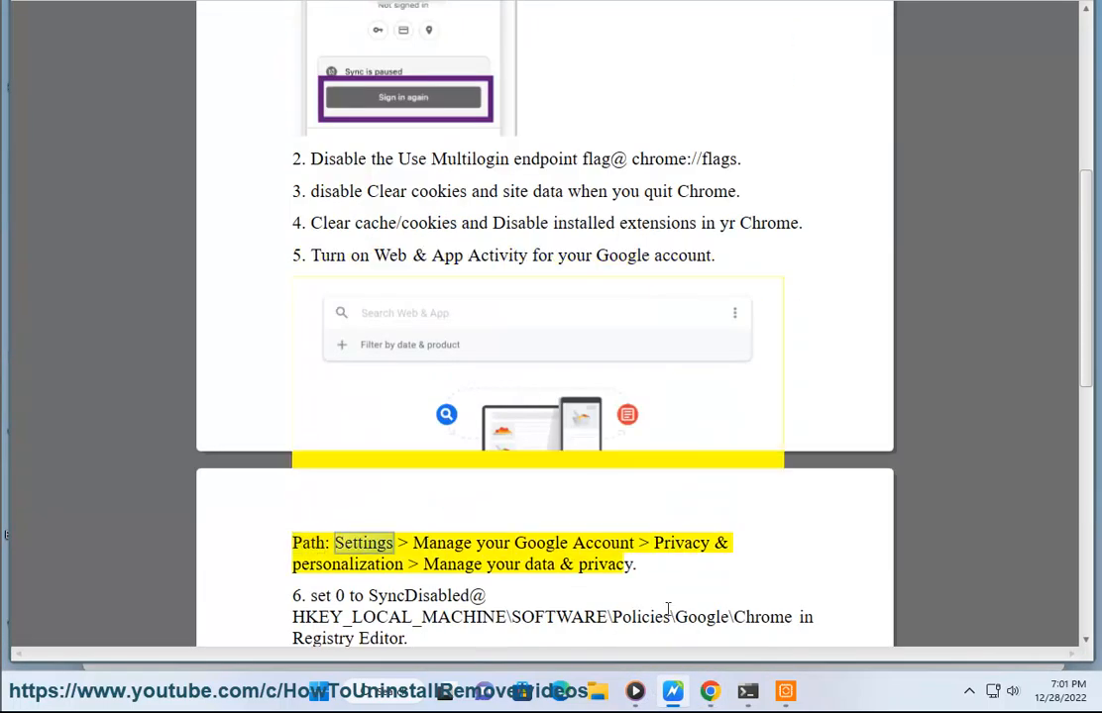
click(717, 693)
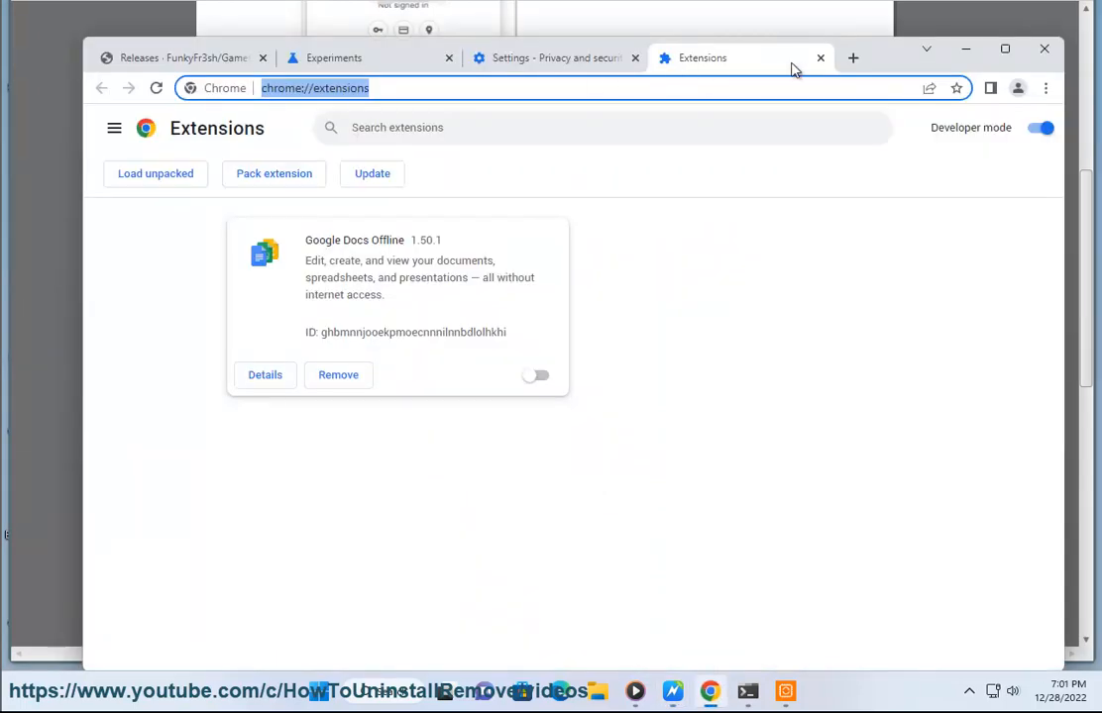
click(507, 59)
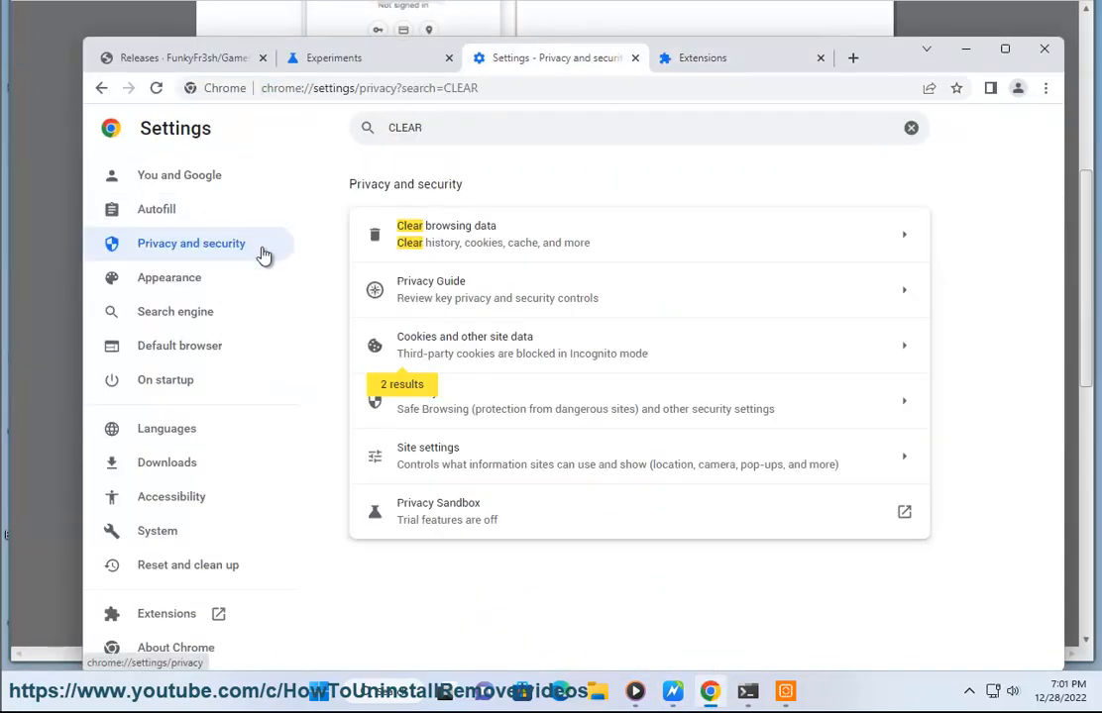
click(363, 6)
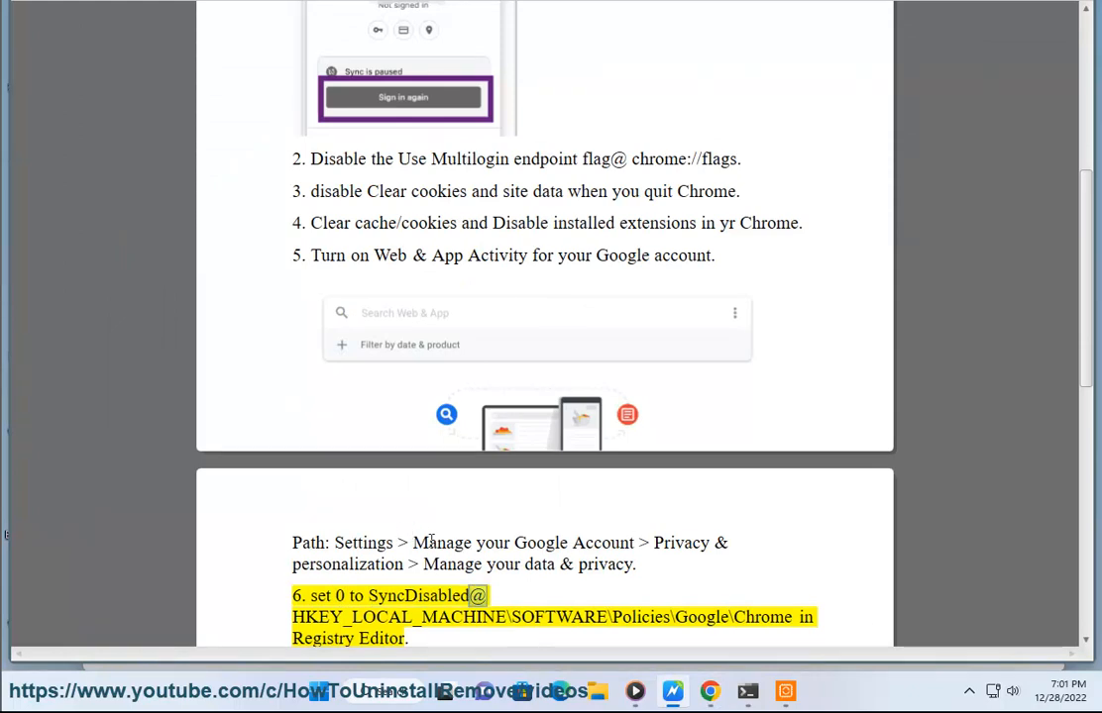
key(alt+Tab)
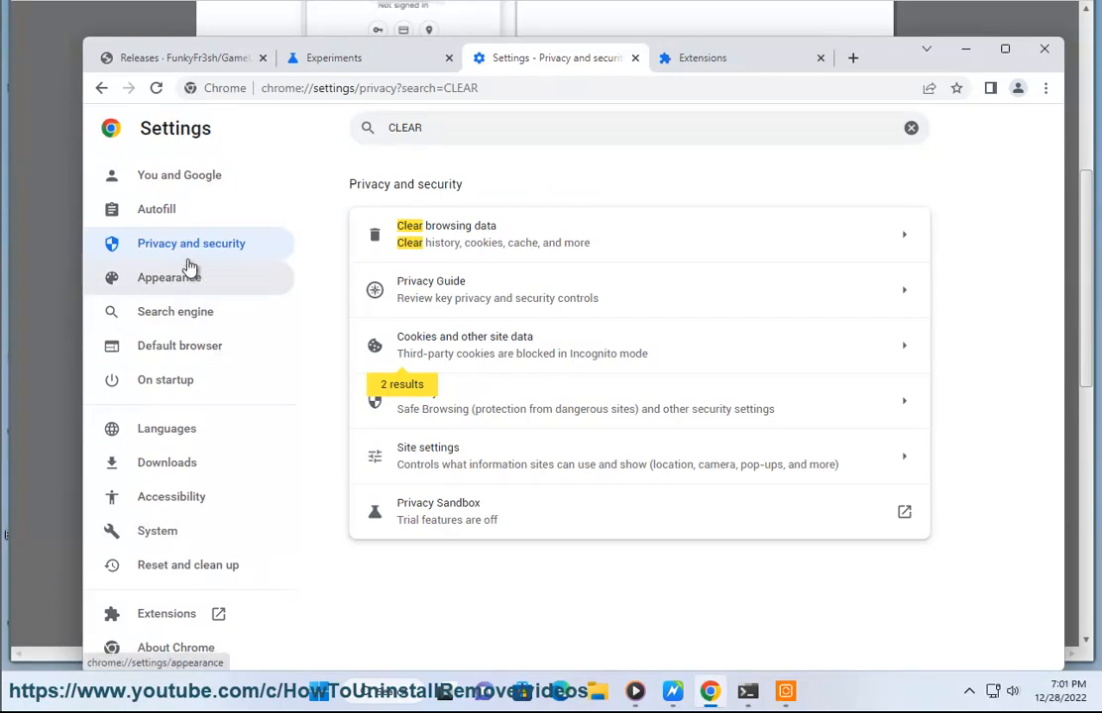
Open Sync and Google services under You and Google in settings
click(218, 250)
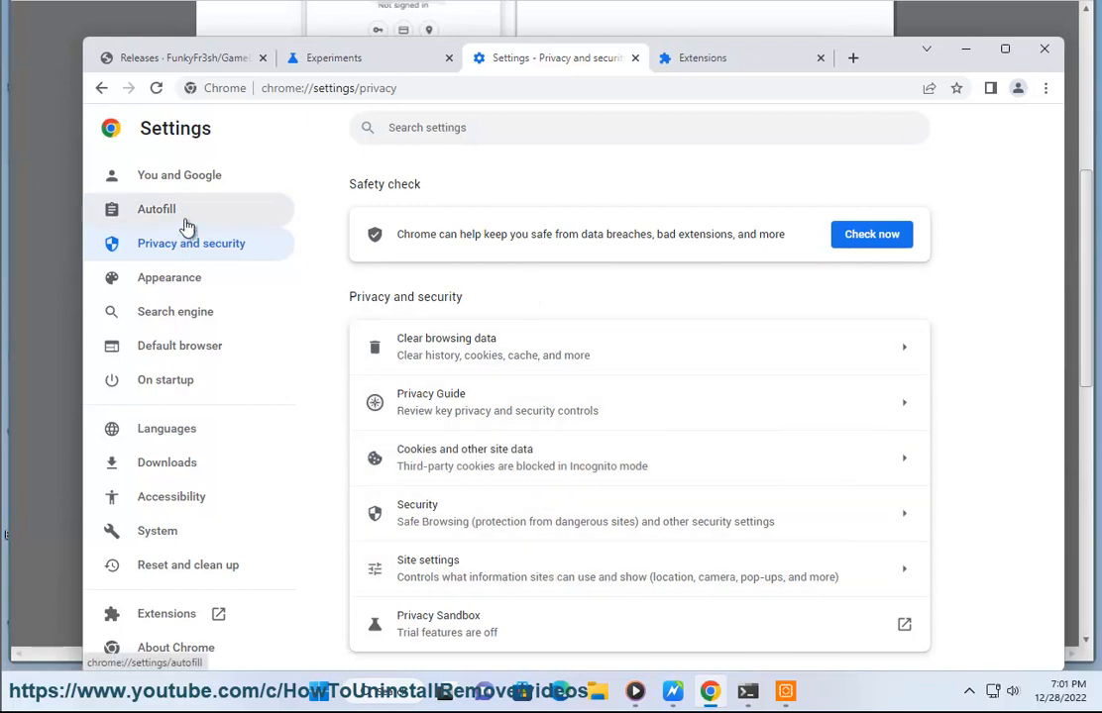
click(185, 185)
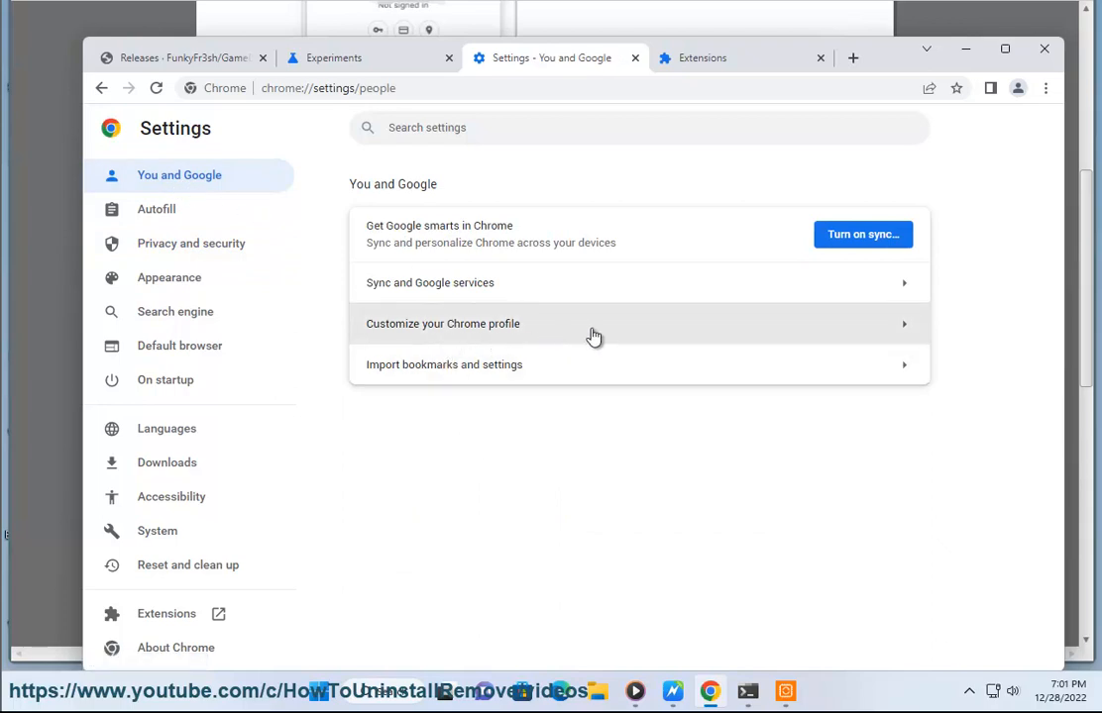
click(485, 290)
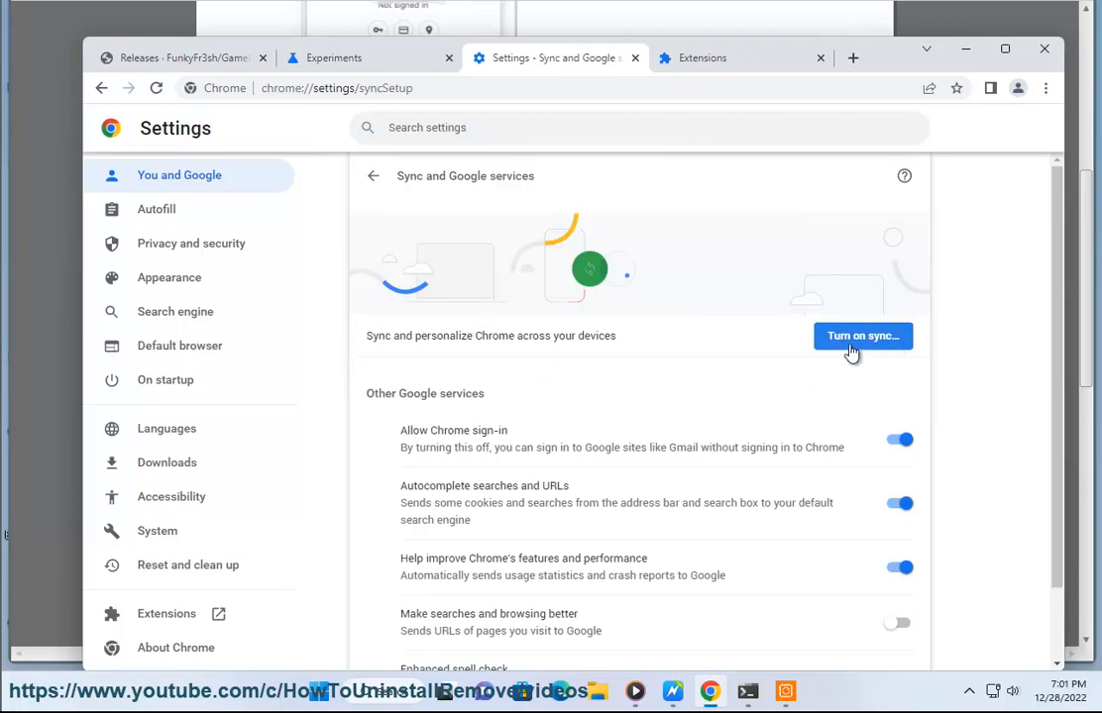
Return to the guide document and copy the registry path HKEY_LOCAL_MACHINE\SOFTWARE\Policies\Google\Chrome
scroll(940, 377, down, 2)
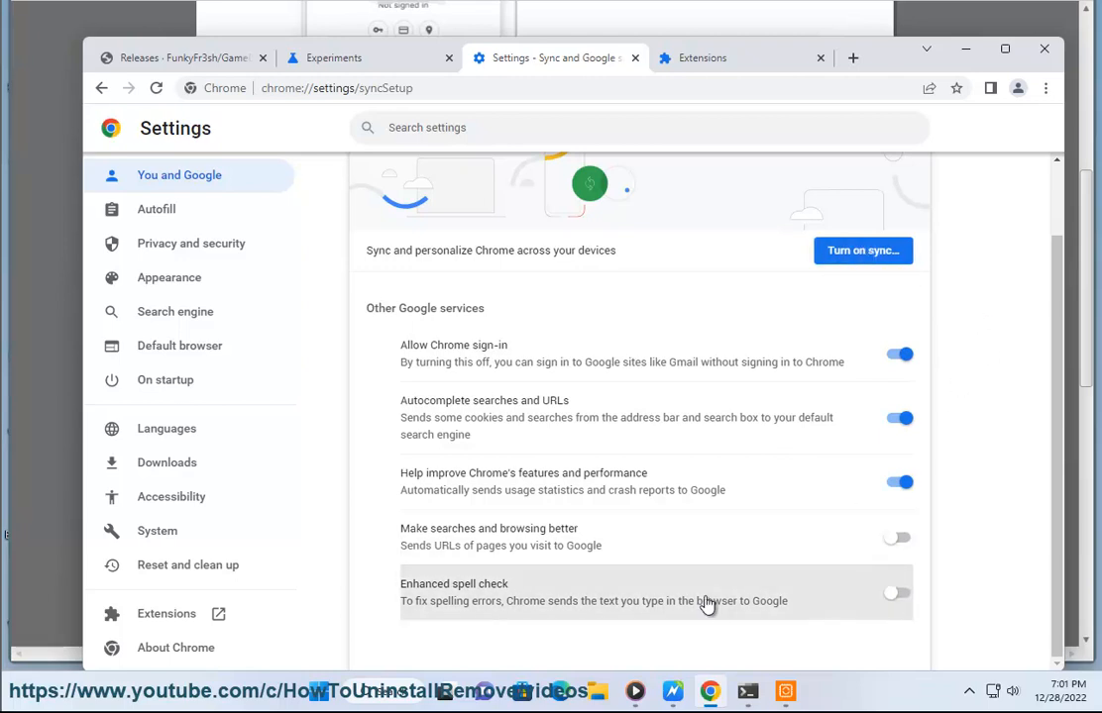
click(673, 690)
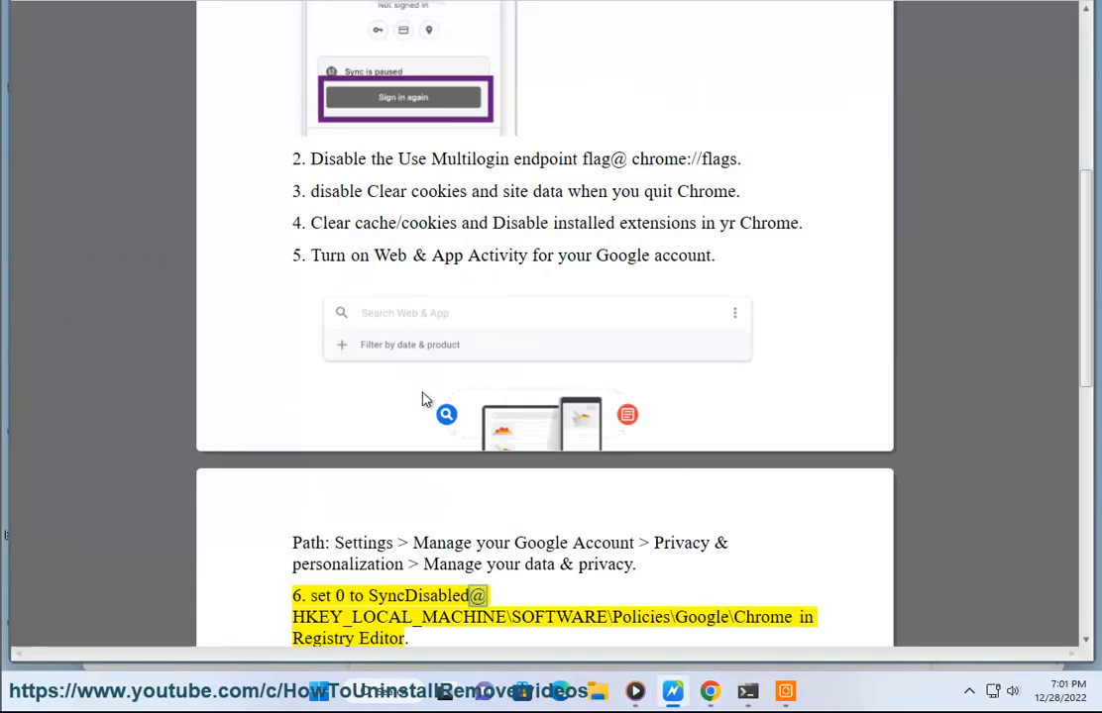
double_click(399, 616)
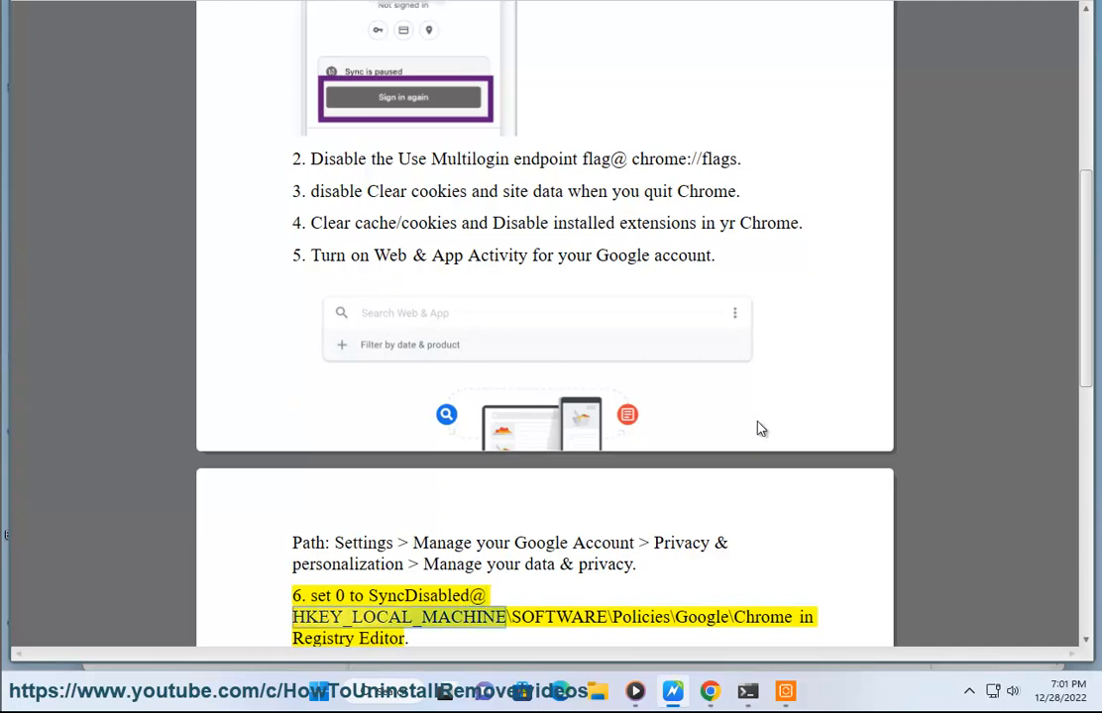
scroll(760, 428, down, 1)
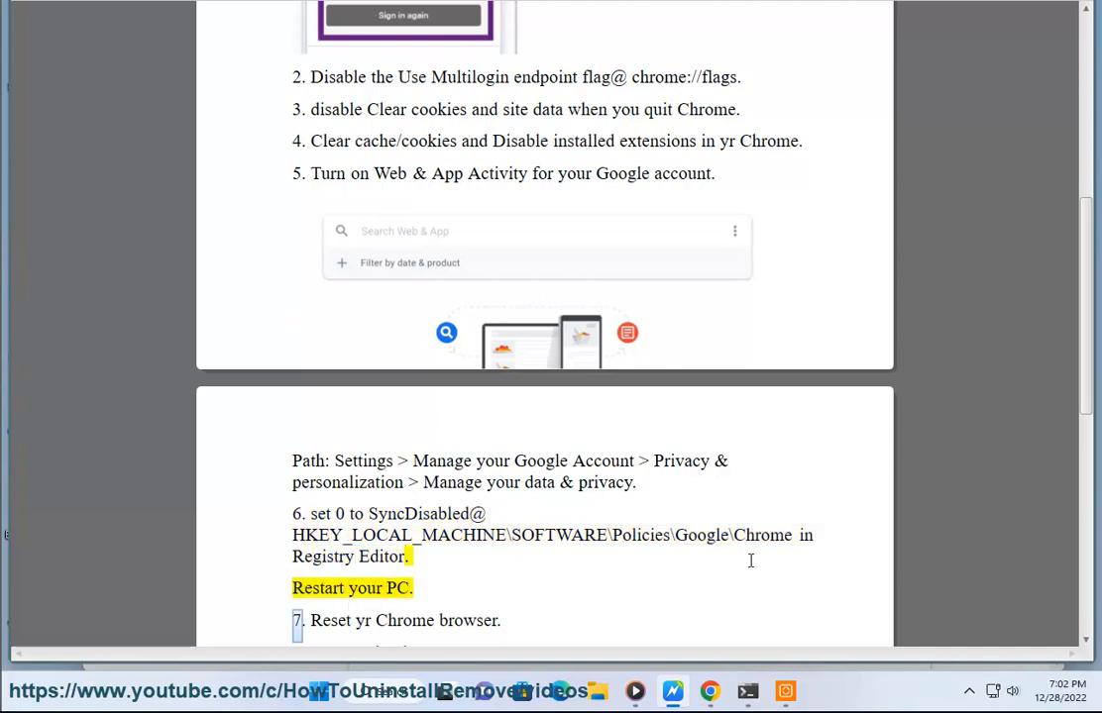
drag(793, 536, 280, 543)
key(ctrl+c)
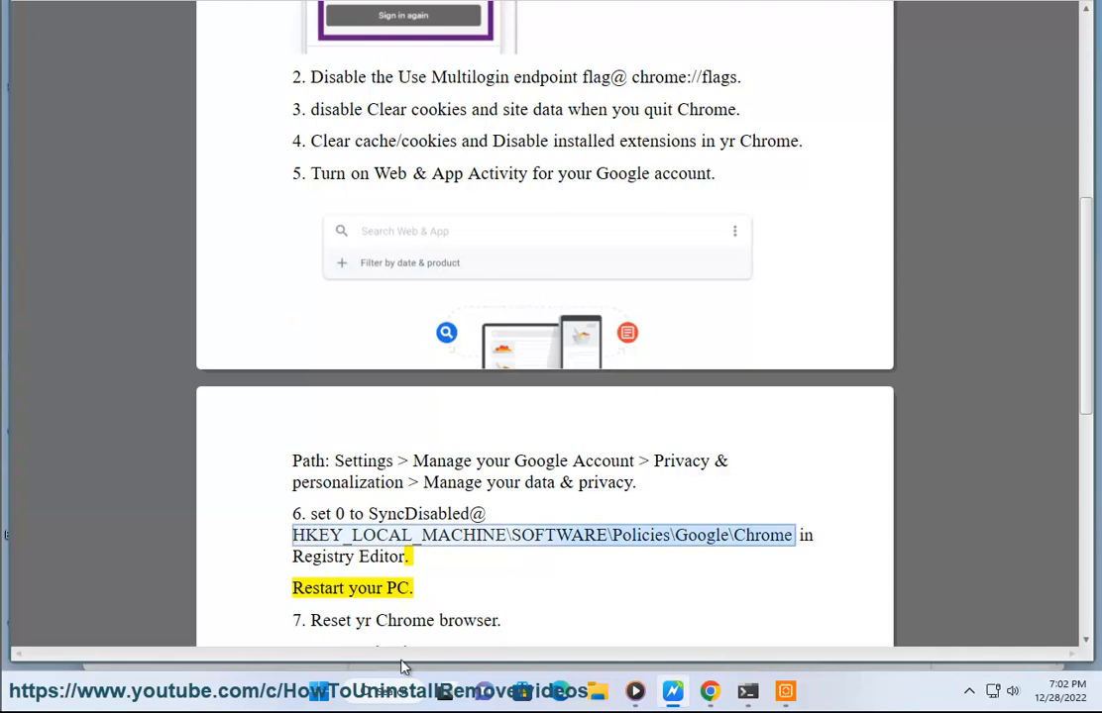
Search the Start menu for RE and launch Registry Editor with administrator permission
click(390, 691)
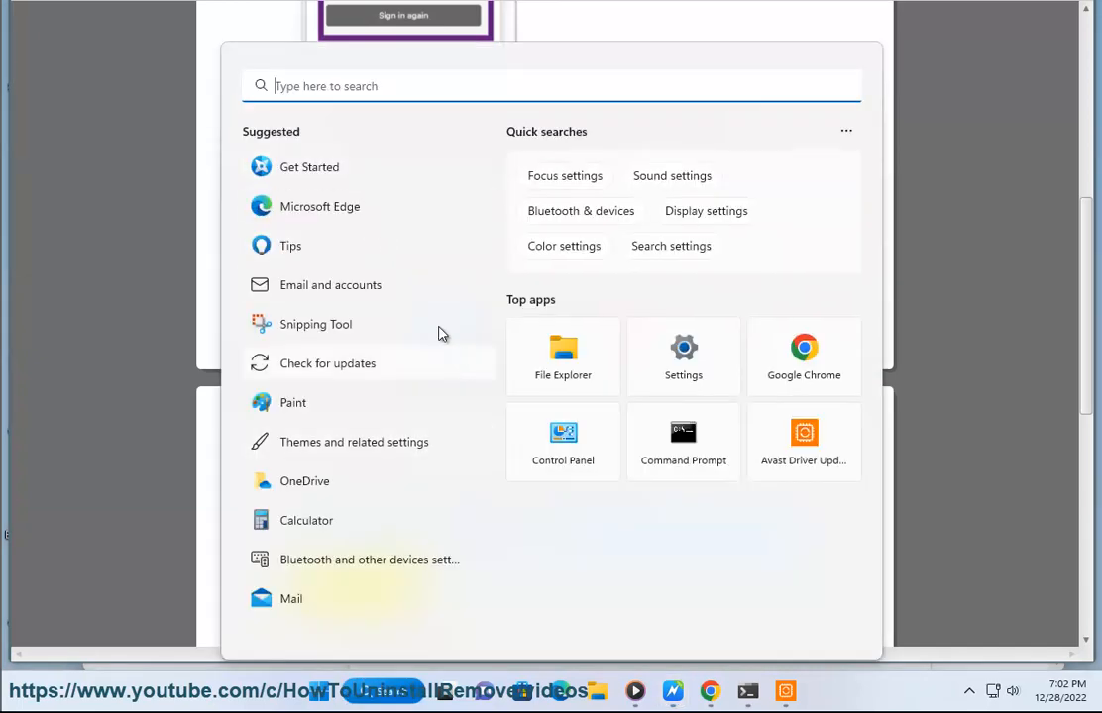
text(RE)
click(345, 228)
click(464, 445)
drag(535, 134, 160, 118)
key(ctrl+v)
key(Return)
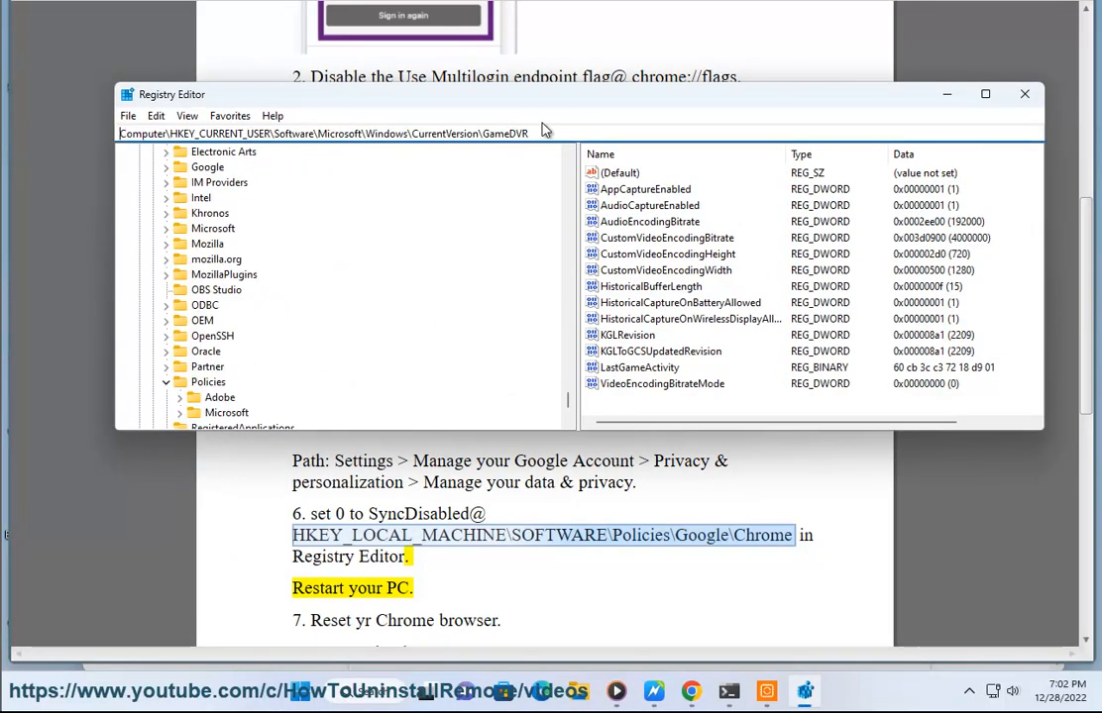
Paste the path into the Registry Editor address bar and navigate to HKEY_LOCAL_MACHINE\SOFTWARE\Policies
drag(543, 131, 5, 122)
key(ctrl+v)
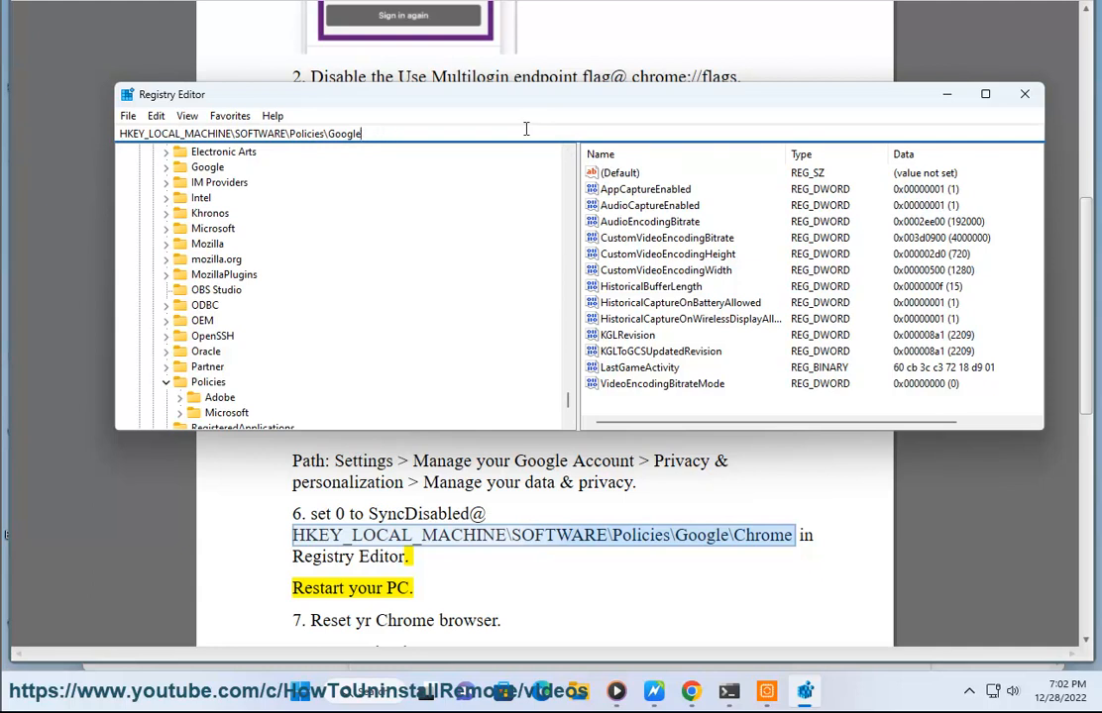
key(BackSpace)
key(BackSpace)
key(BackSpace)
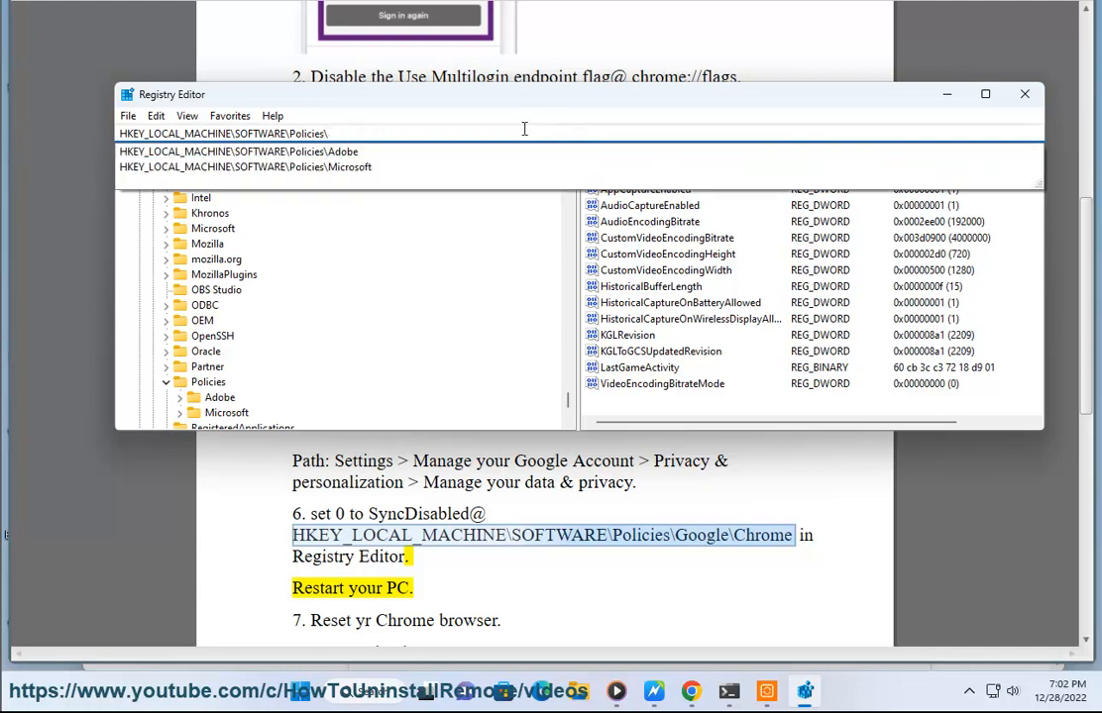
key(Return)
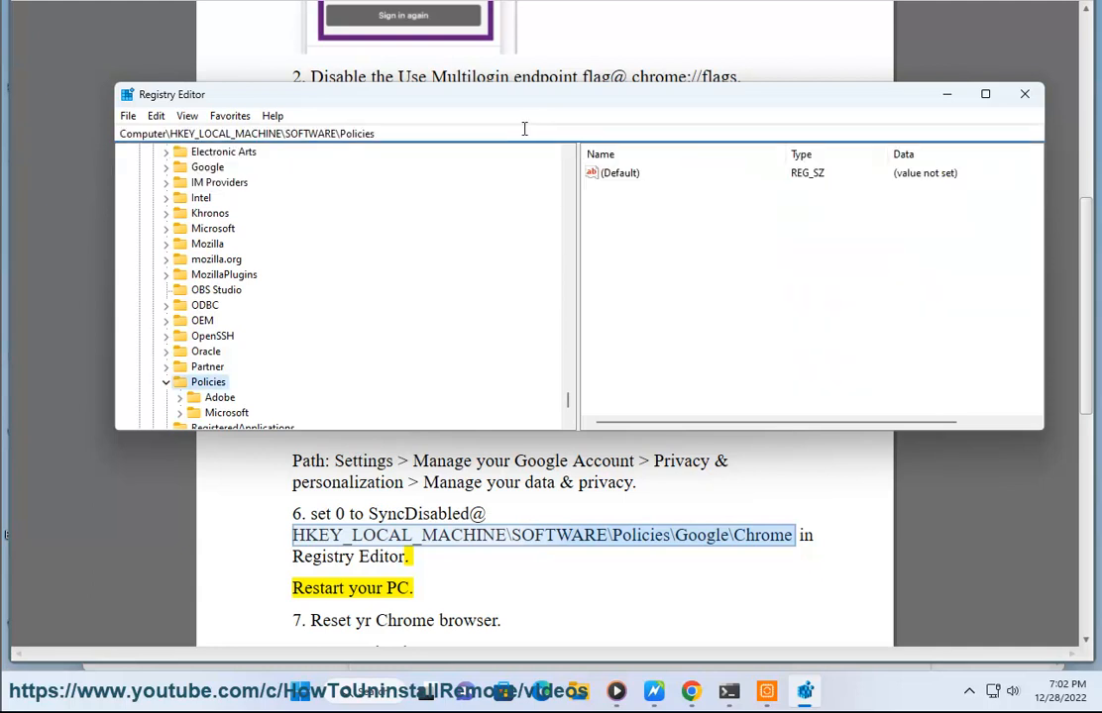
Create a new key named Google under the Policies key
right_click(214, 388)
mouse_move(255, 419)
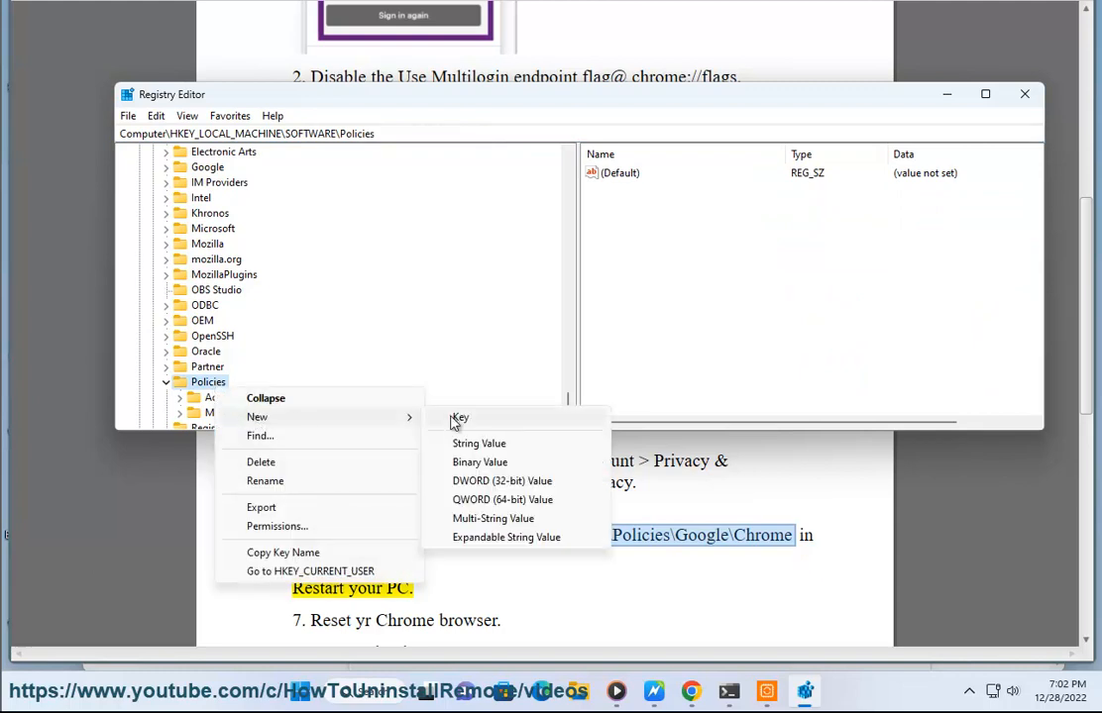
click(458, 418)
text(gOOG)
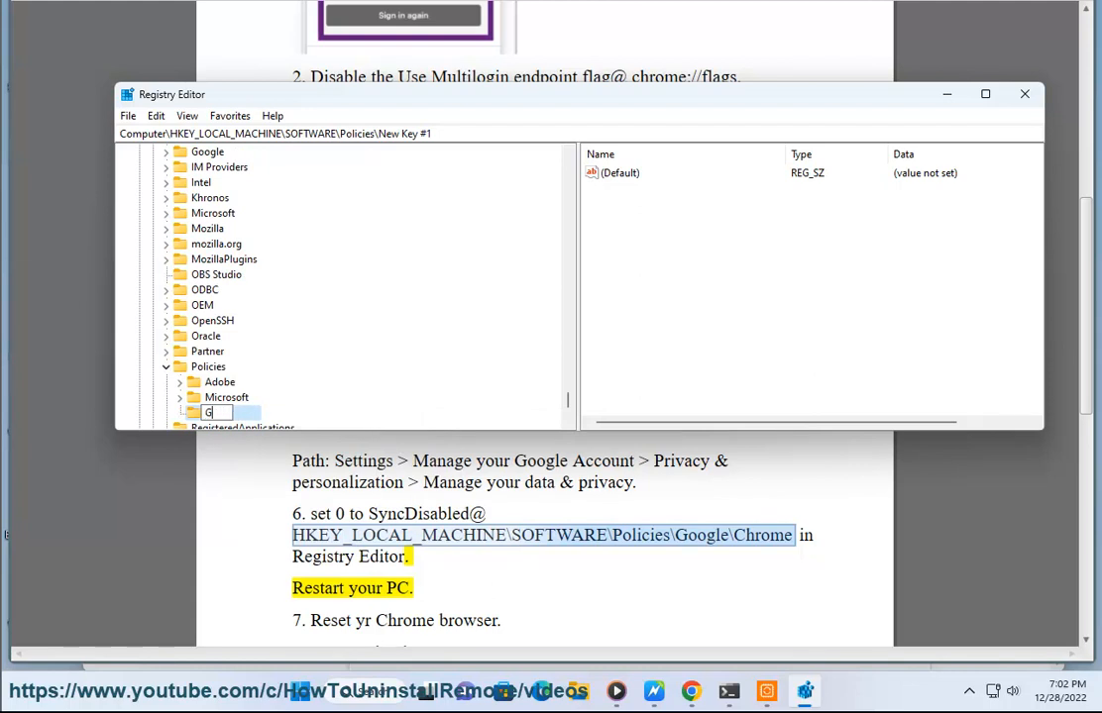
text(oogle)
key(Return)
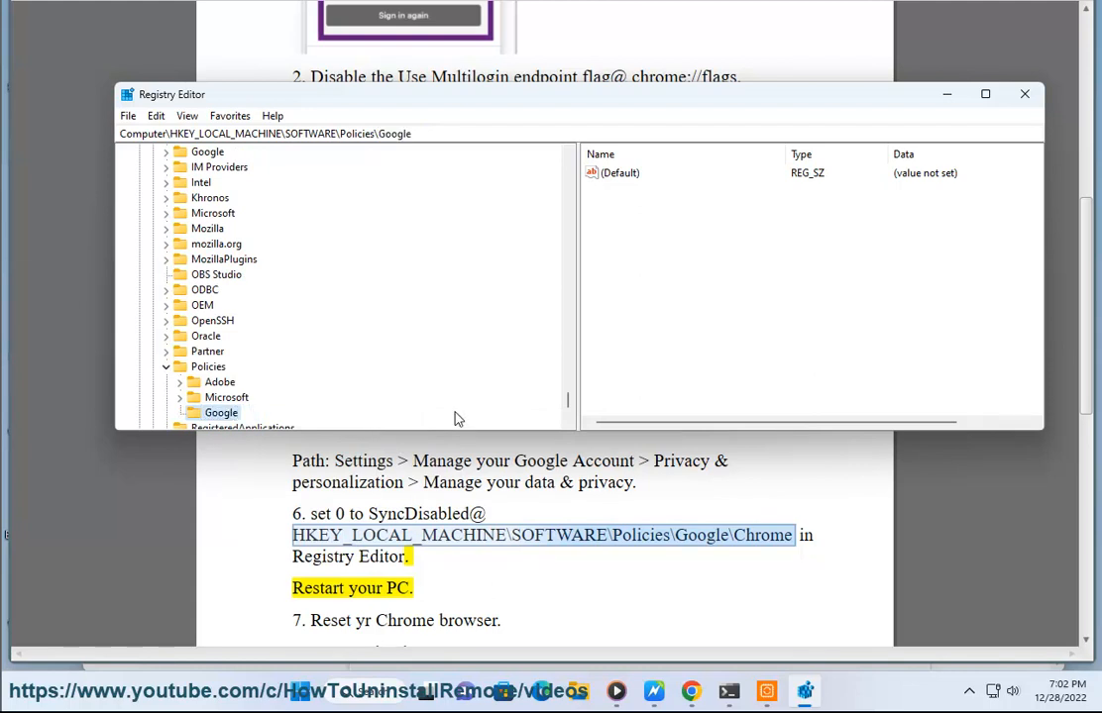
Create a new key named Chrome under the Google key
right_click(220, 412)
mouse_move(297, 439)
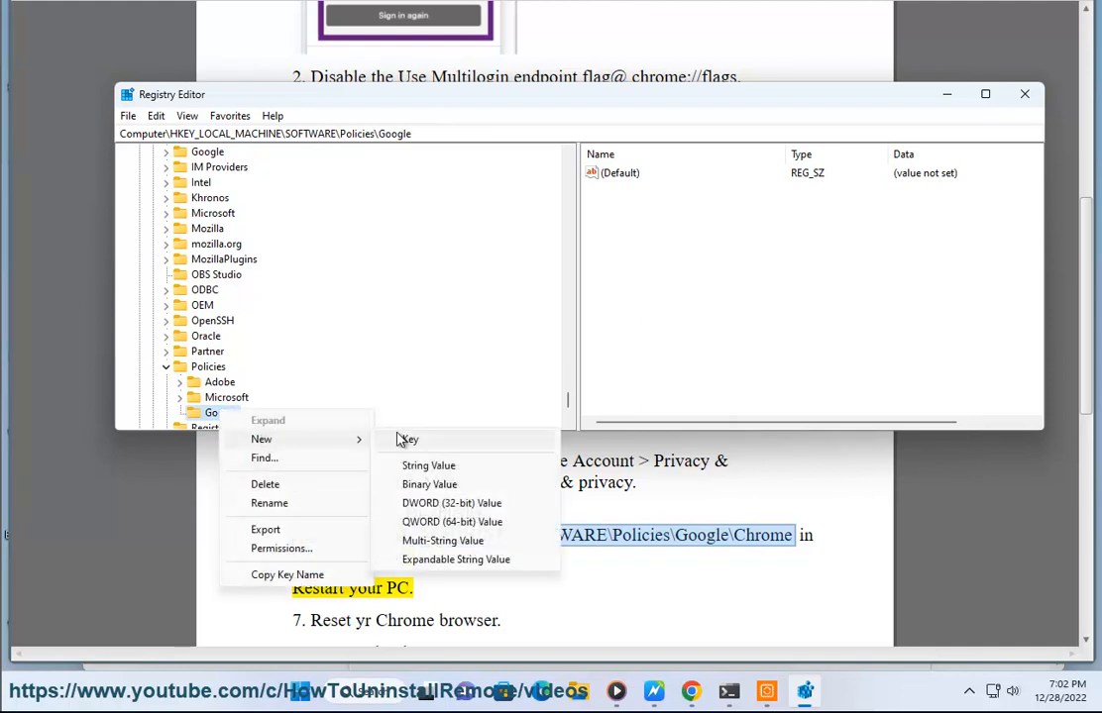
click(404, 439)
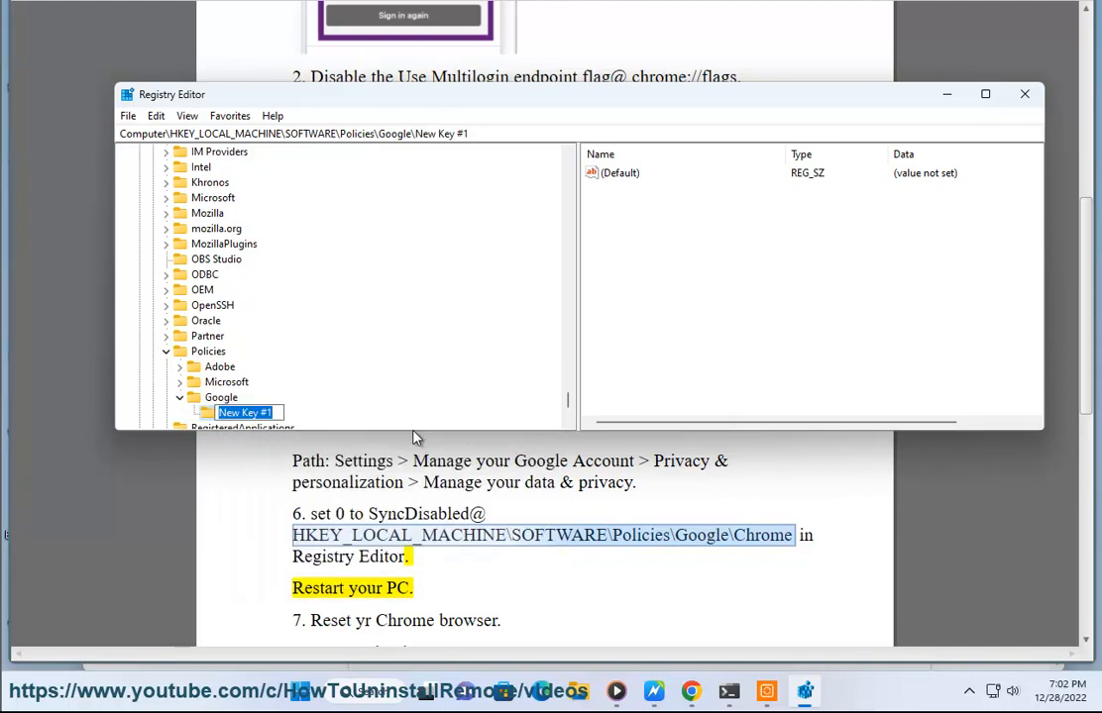
text(Chrome)
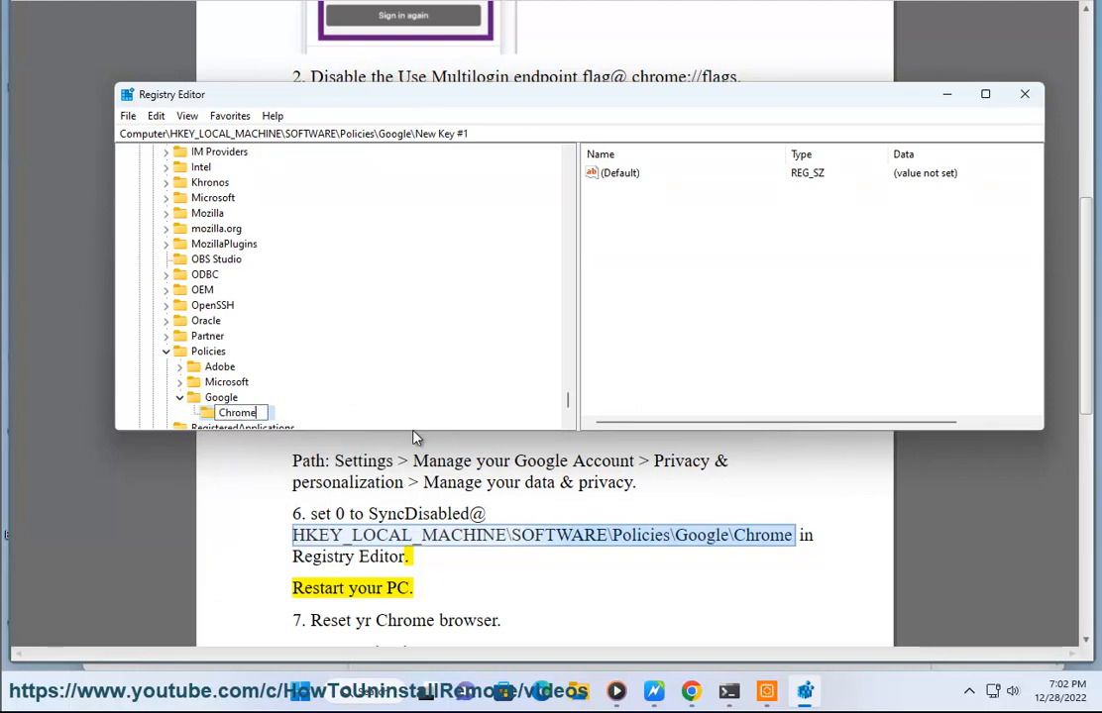
key(Return)
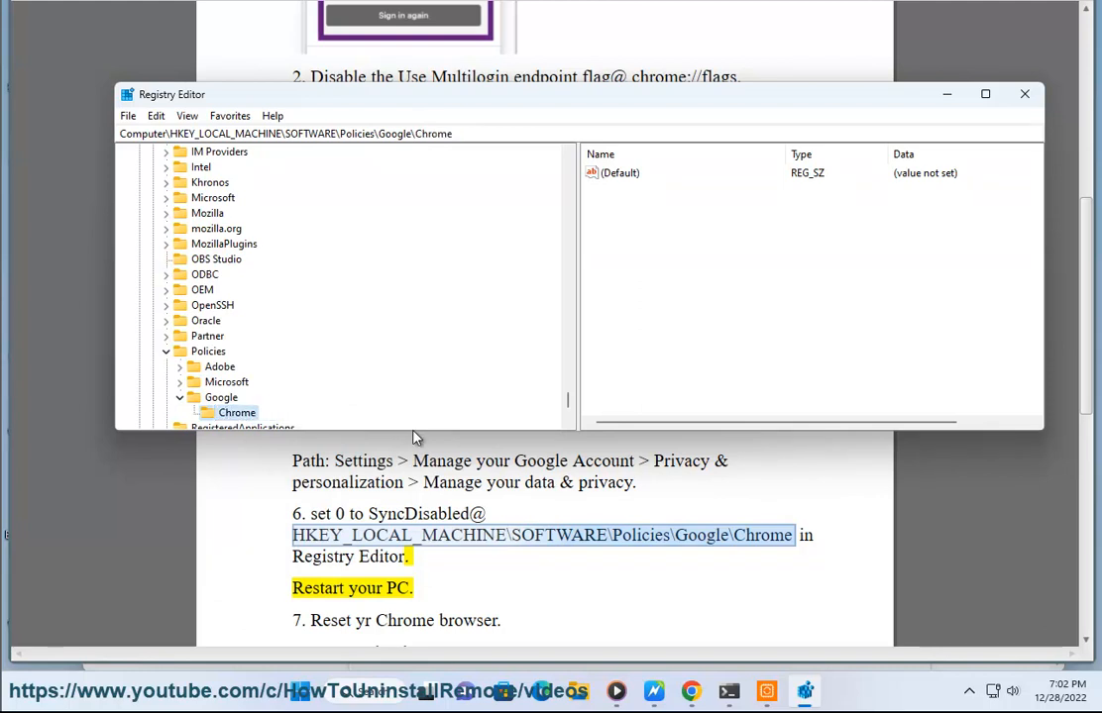
Copy SyncDisabled from the guide and create a DWORD (32-bit) value with that name and data 0 in the Chrome key
double_click(419, 514)
key(ctrl+c)
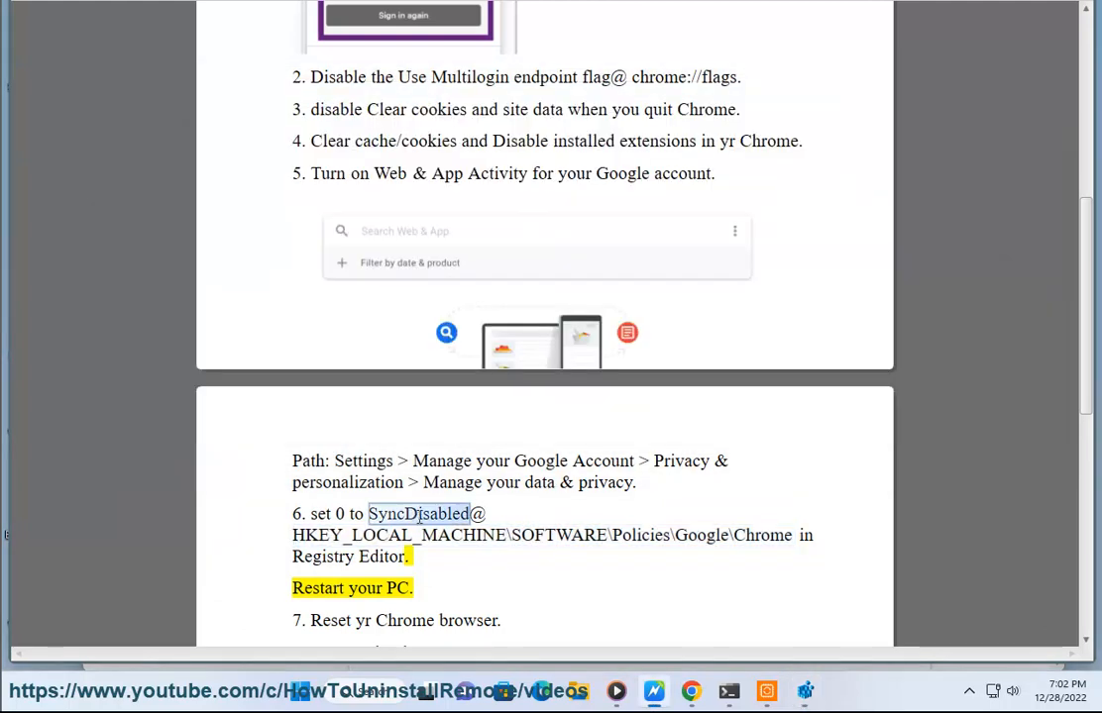
key(alt+Tab)
right_click(677, 205)
mouse_move(713, 215)
click(793, 271)
key(ctrl+v)
key(Return)
key(Return)
drag(352, 175, 755, 221)
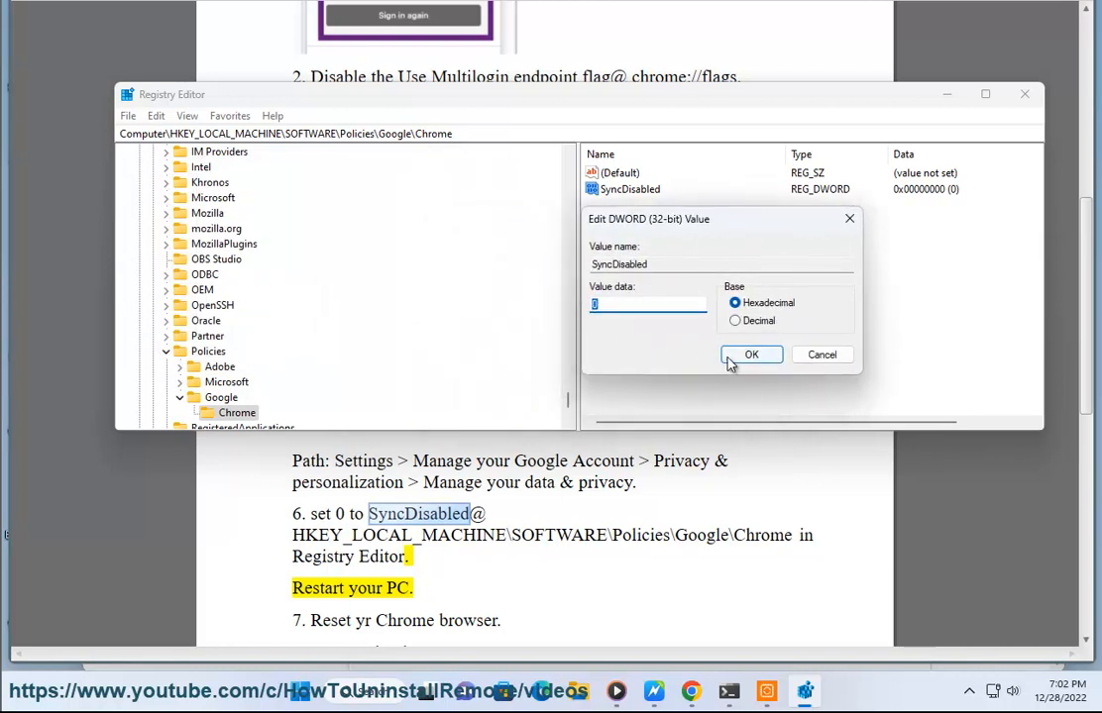
key(super)
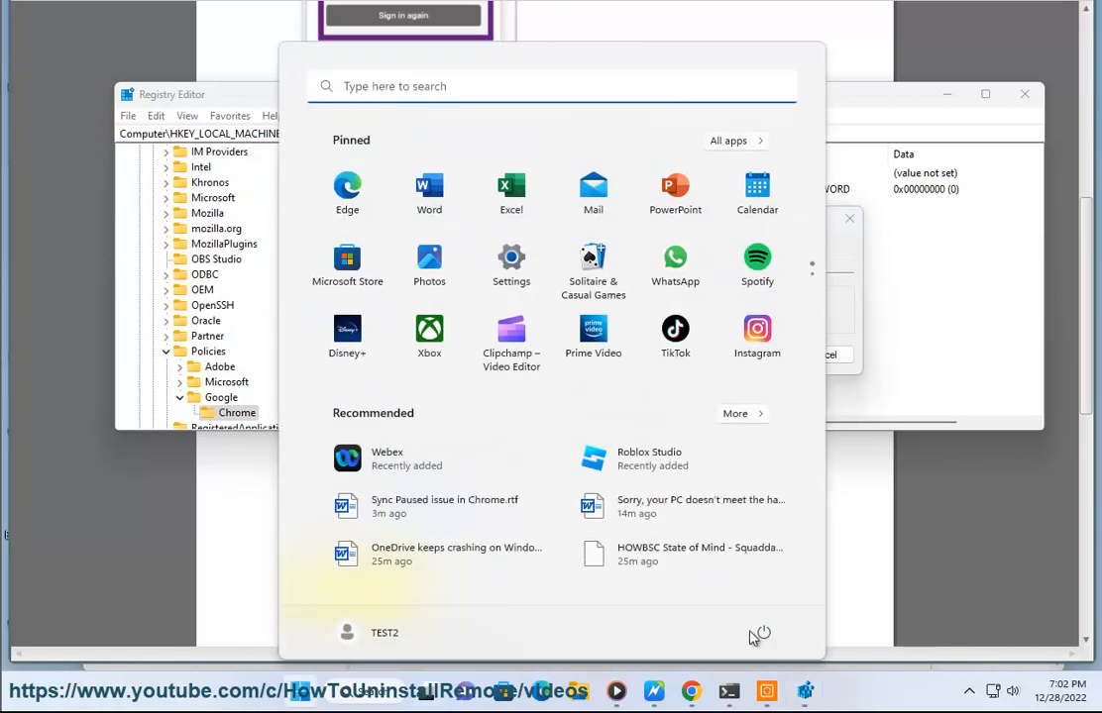
click(763, 633)
key(super)
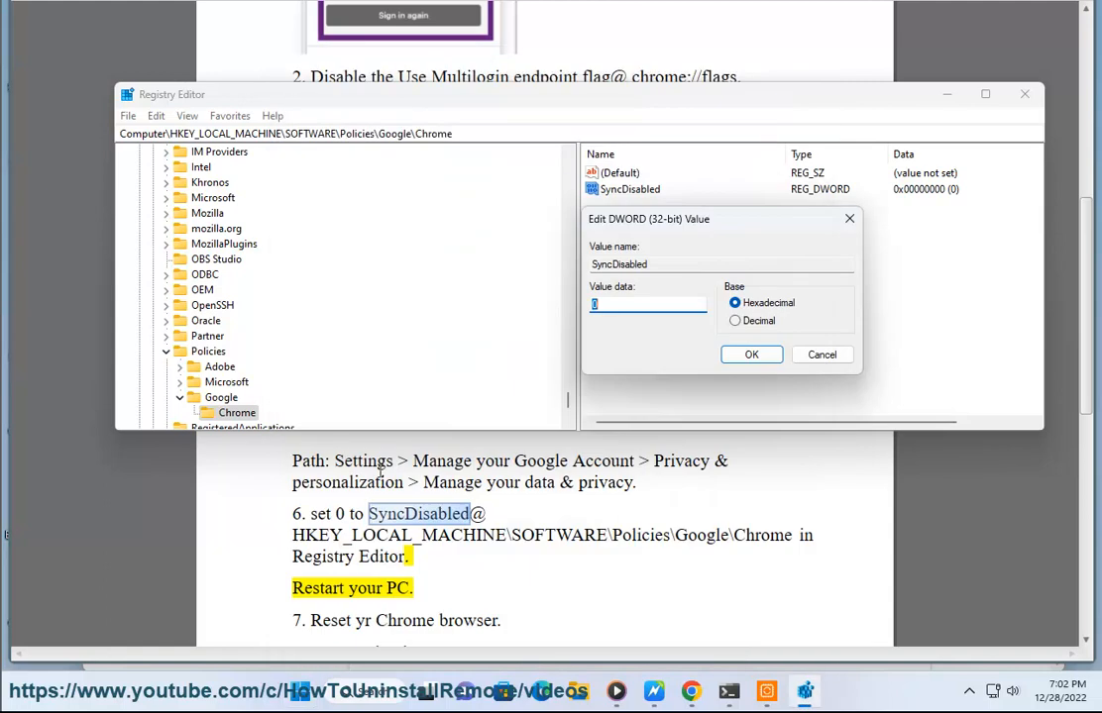
Delete the Google policy key and close Registry Editor
click(223, 399)
key(Delete)
key(Return)
click(1025, 93)
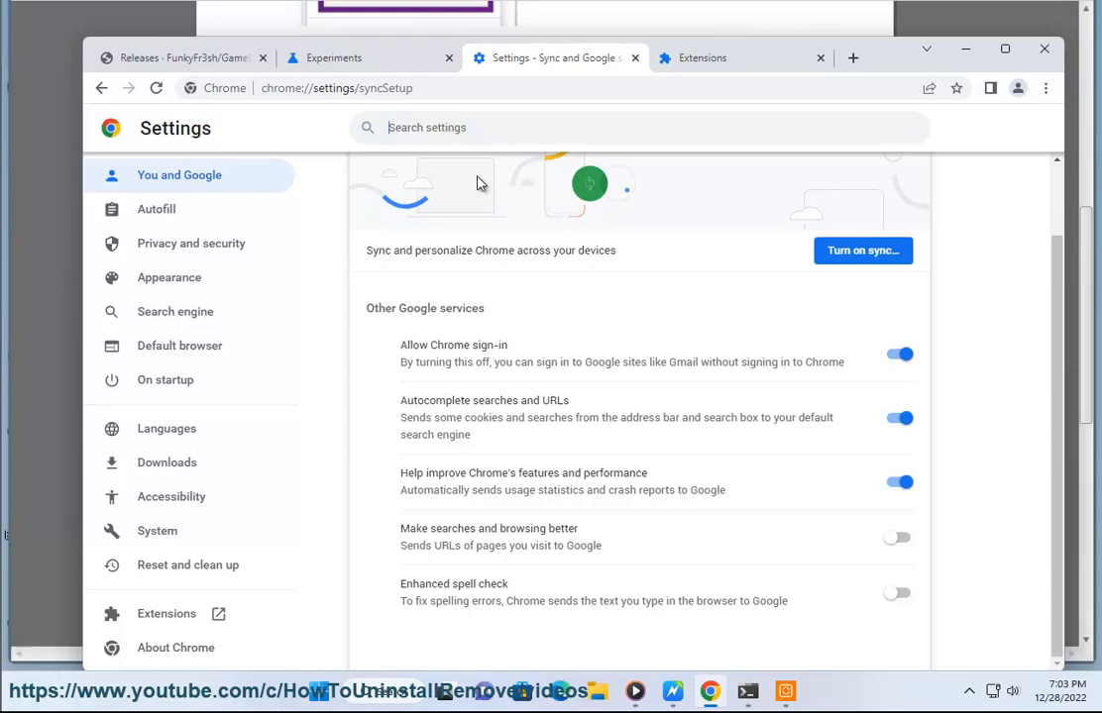
Search Chrome settings for reset, open Restore settings to their original defaults and cancel the reset dialog
key(BackSpace)
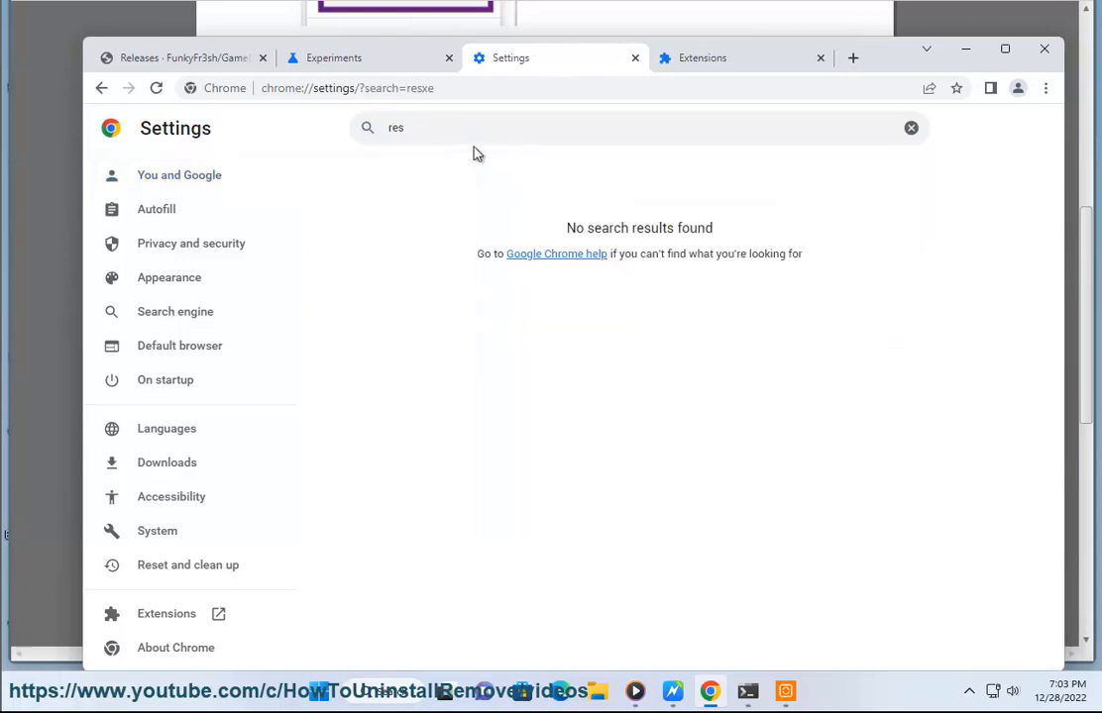
text(et)
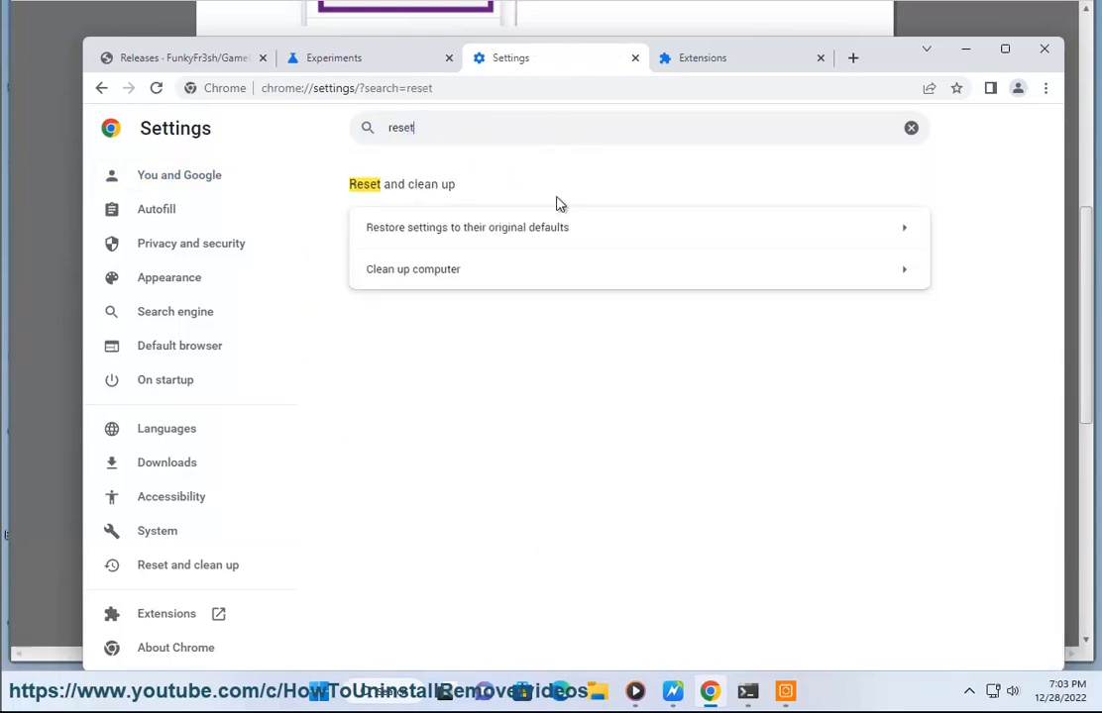
click(490, 238)
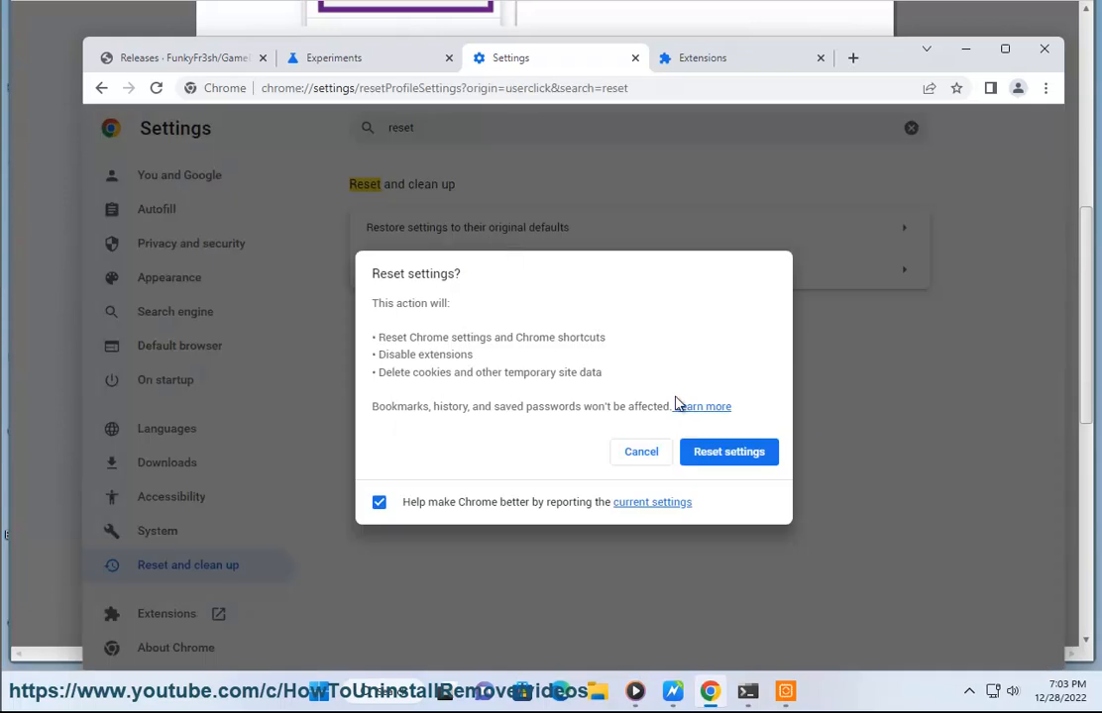
click(644, 454)
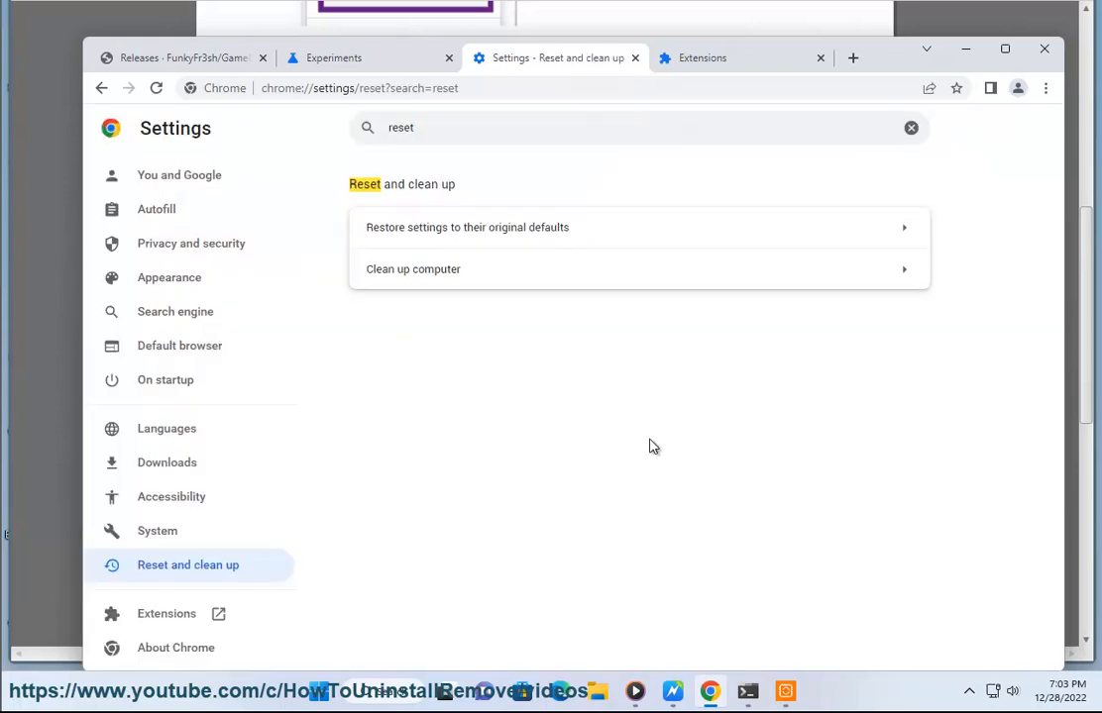
Open Microsoft Edge, search for google.copm and open the Google result
click(563, 688)
drag(398, 43, 481, 134)
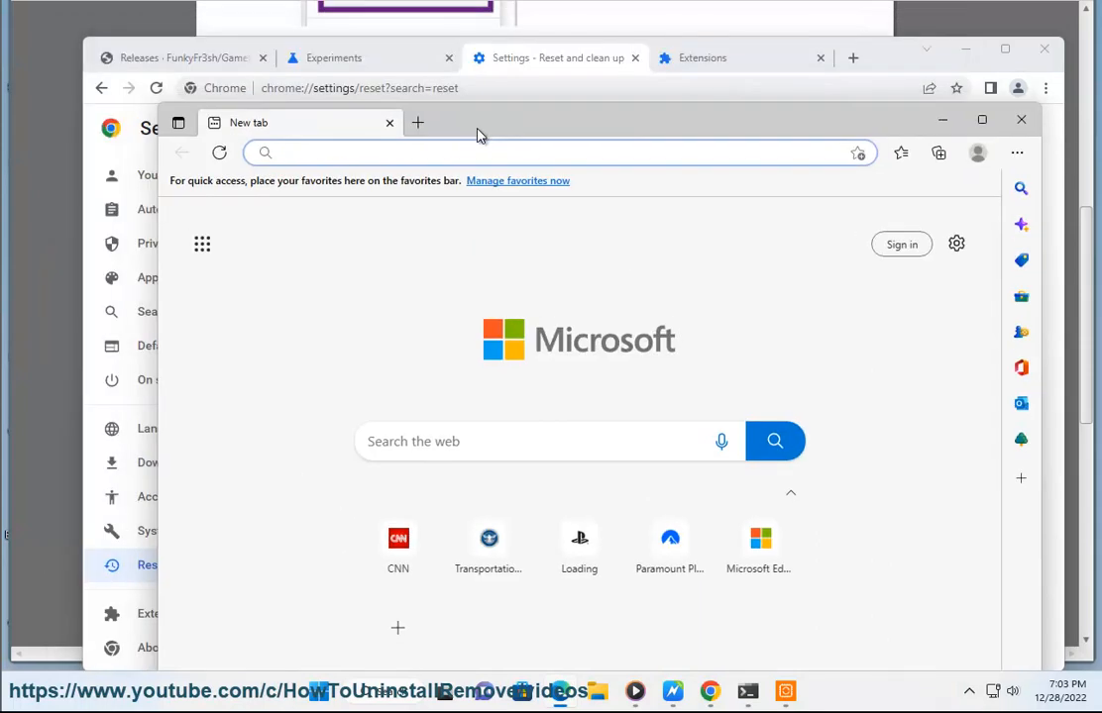
text(google.copm)
key(Return)
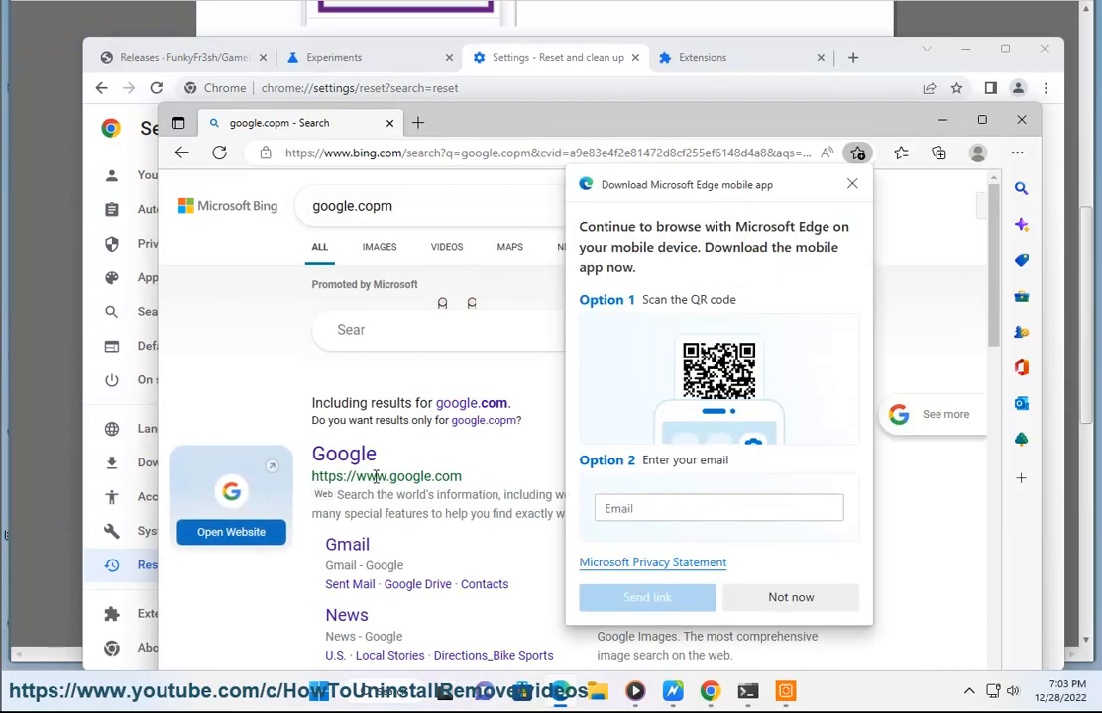
click(349, 458)
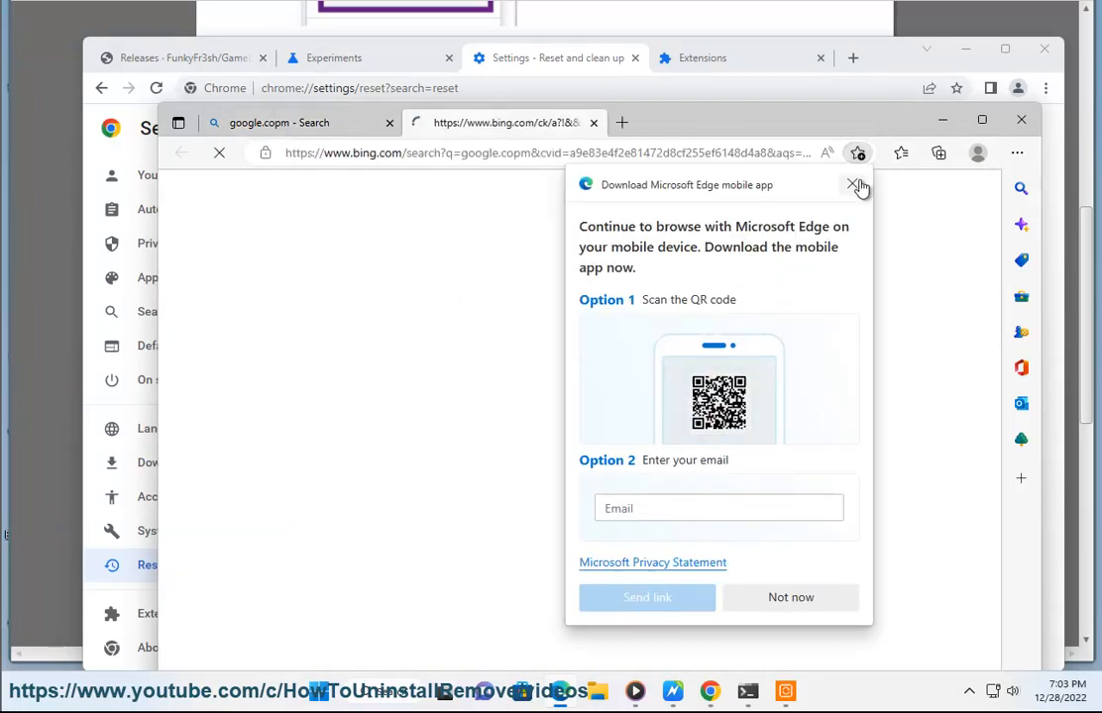
Dismiss the Edge mobile app pop-up and open Google's Sign in page
click(852, 183)
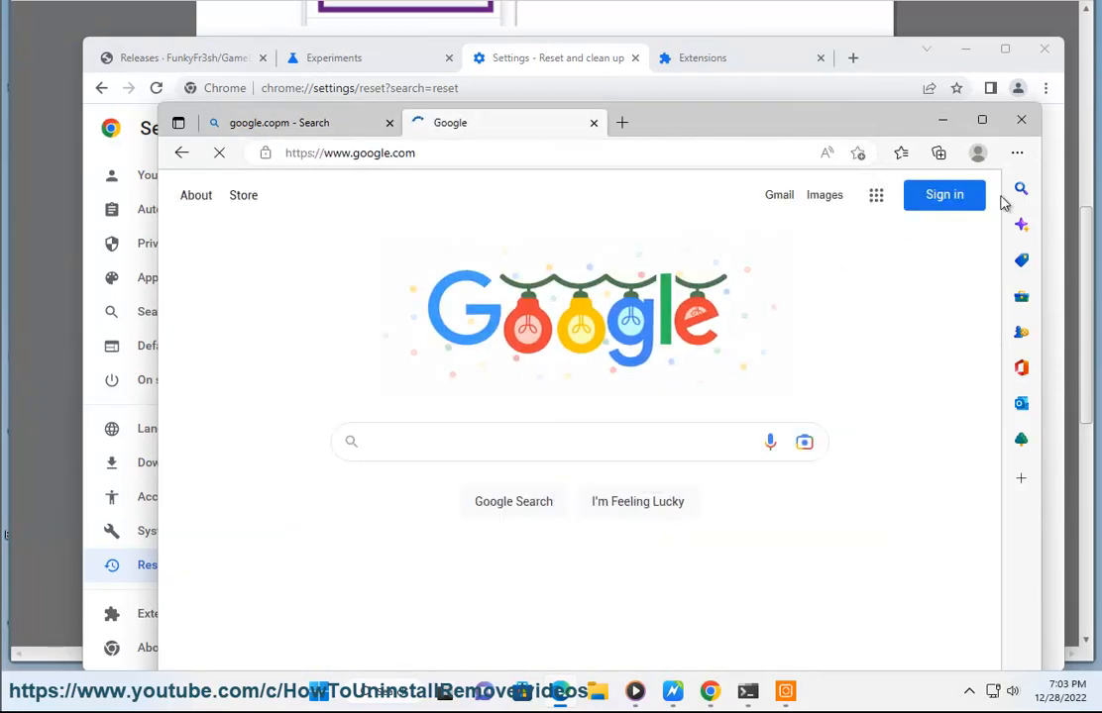
click(967, 199)
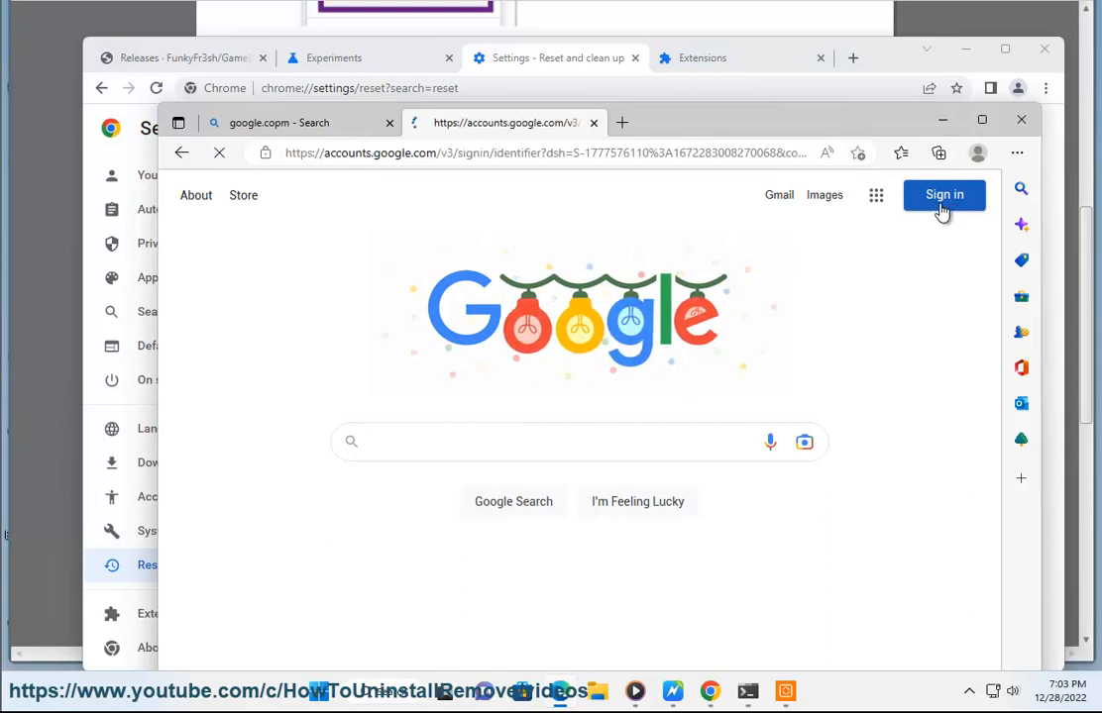